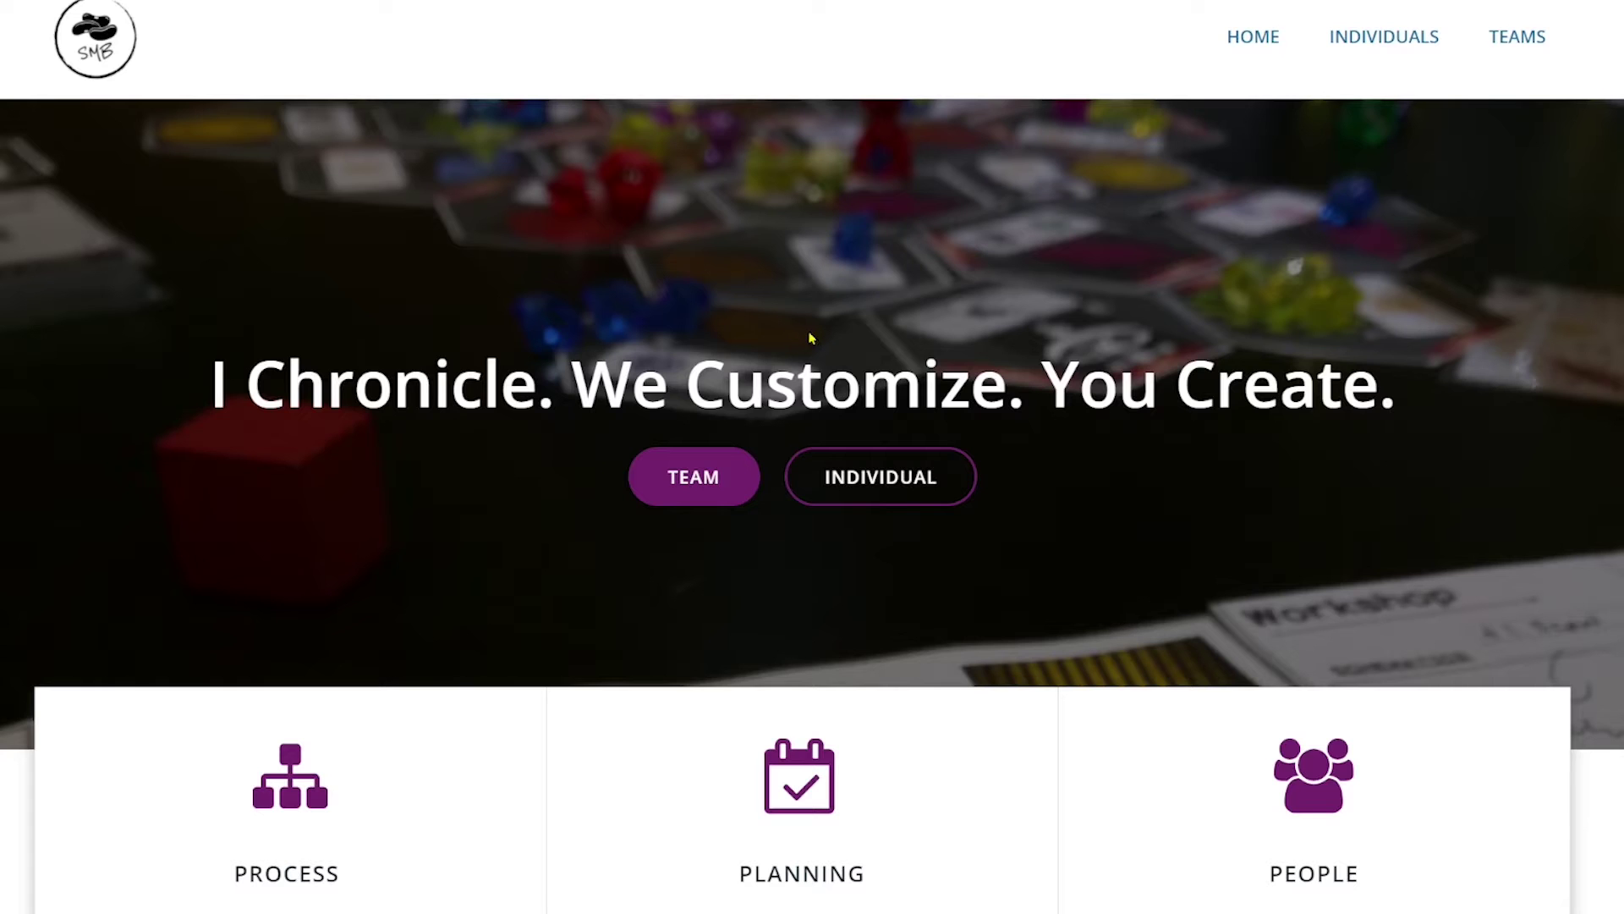
- Scroll the homepage past the Process cards to the Bookshelf and Succeed as a Team sections
{"action": "scroll", "coordinate": [810, 337], "scroll_direction": "down", "scroll_amount": 10}
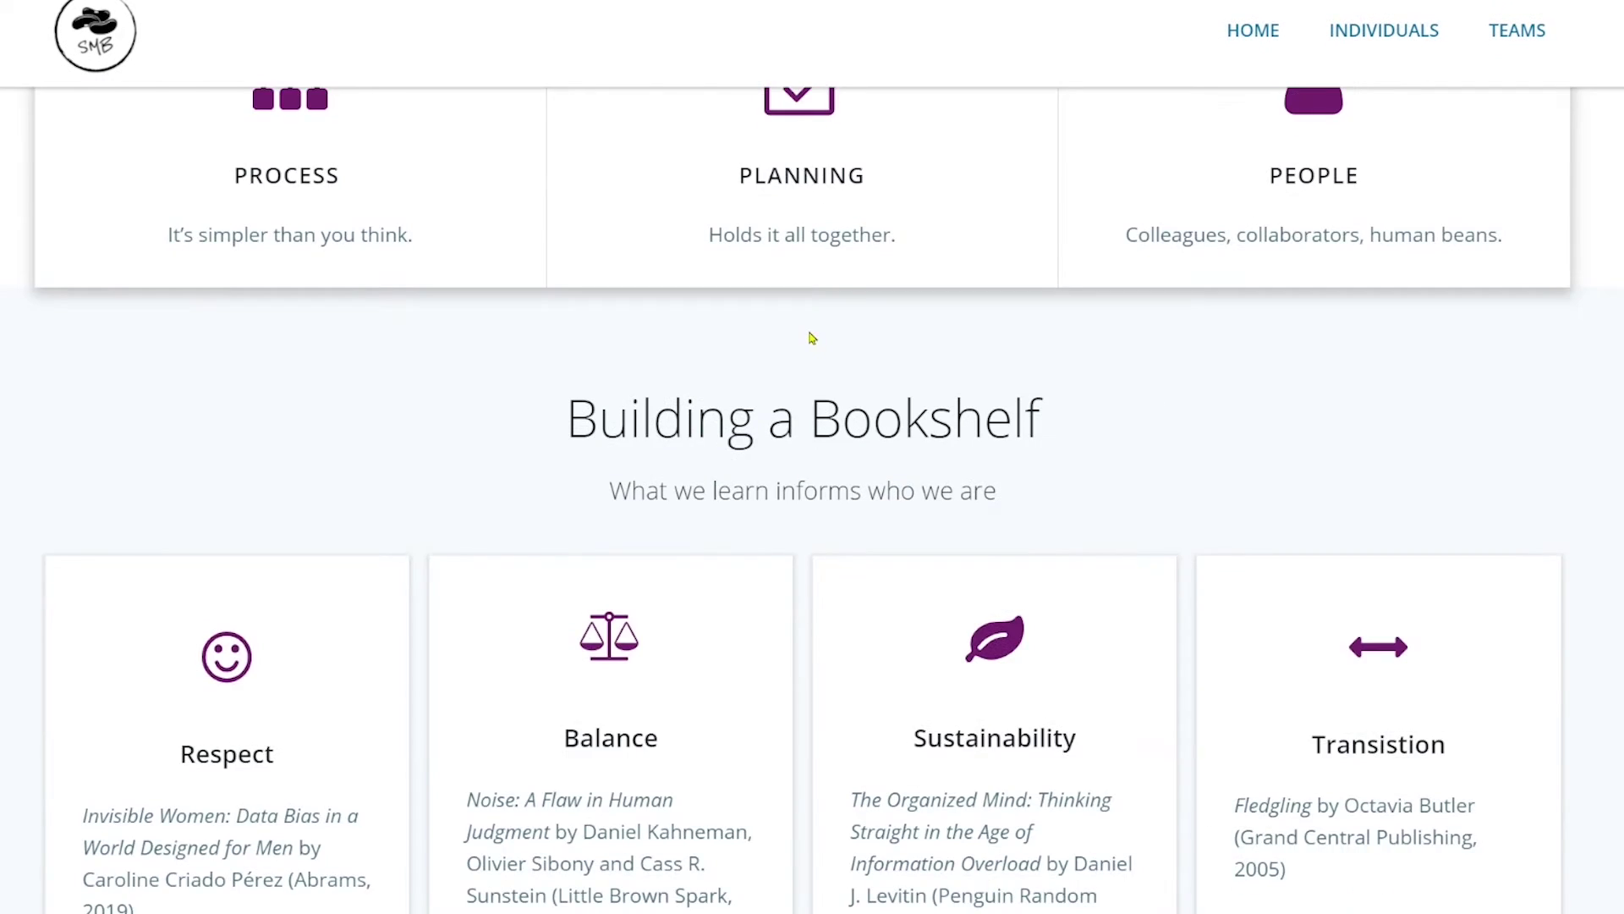
{"action": "scroll", "coordinate": [809, 337], "scroll_direction": "down", "scroll_amount": 10}
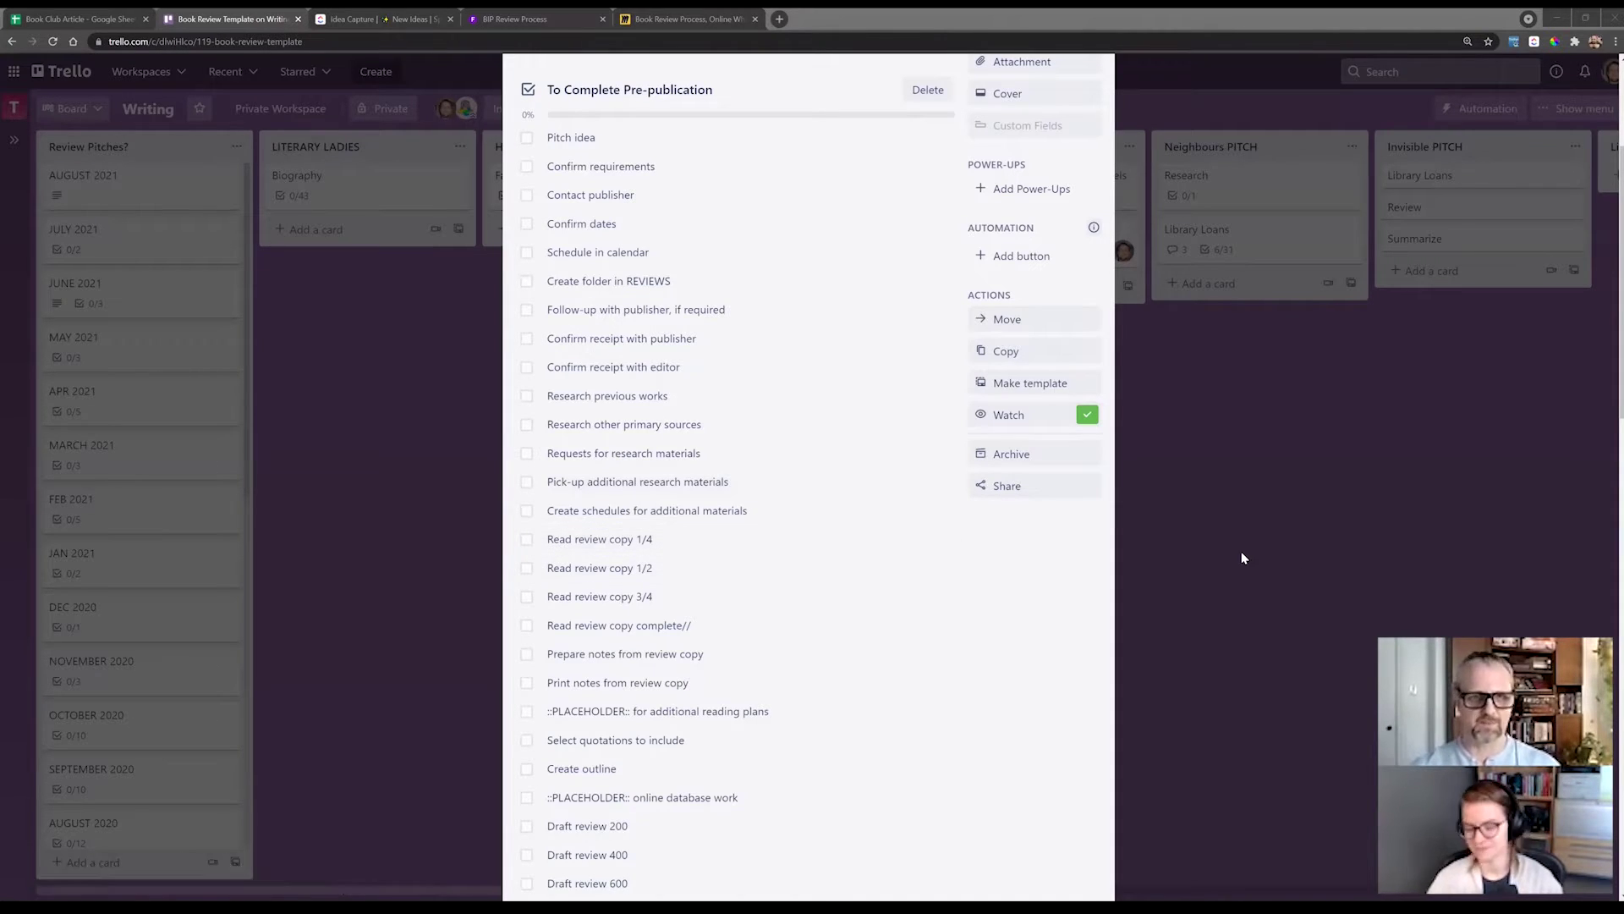
- Close the Book Review Template card and scan the Writing board to DONE! and back
{"action": "key", "text": "Escape"}
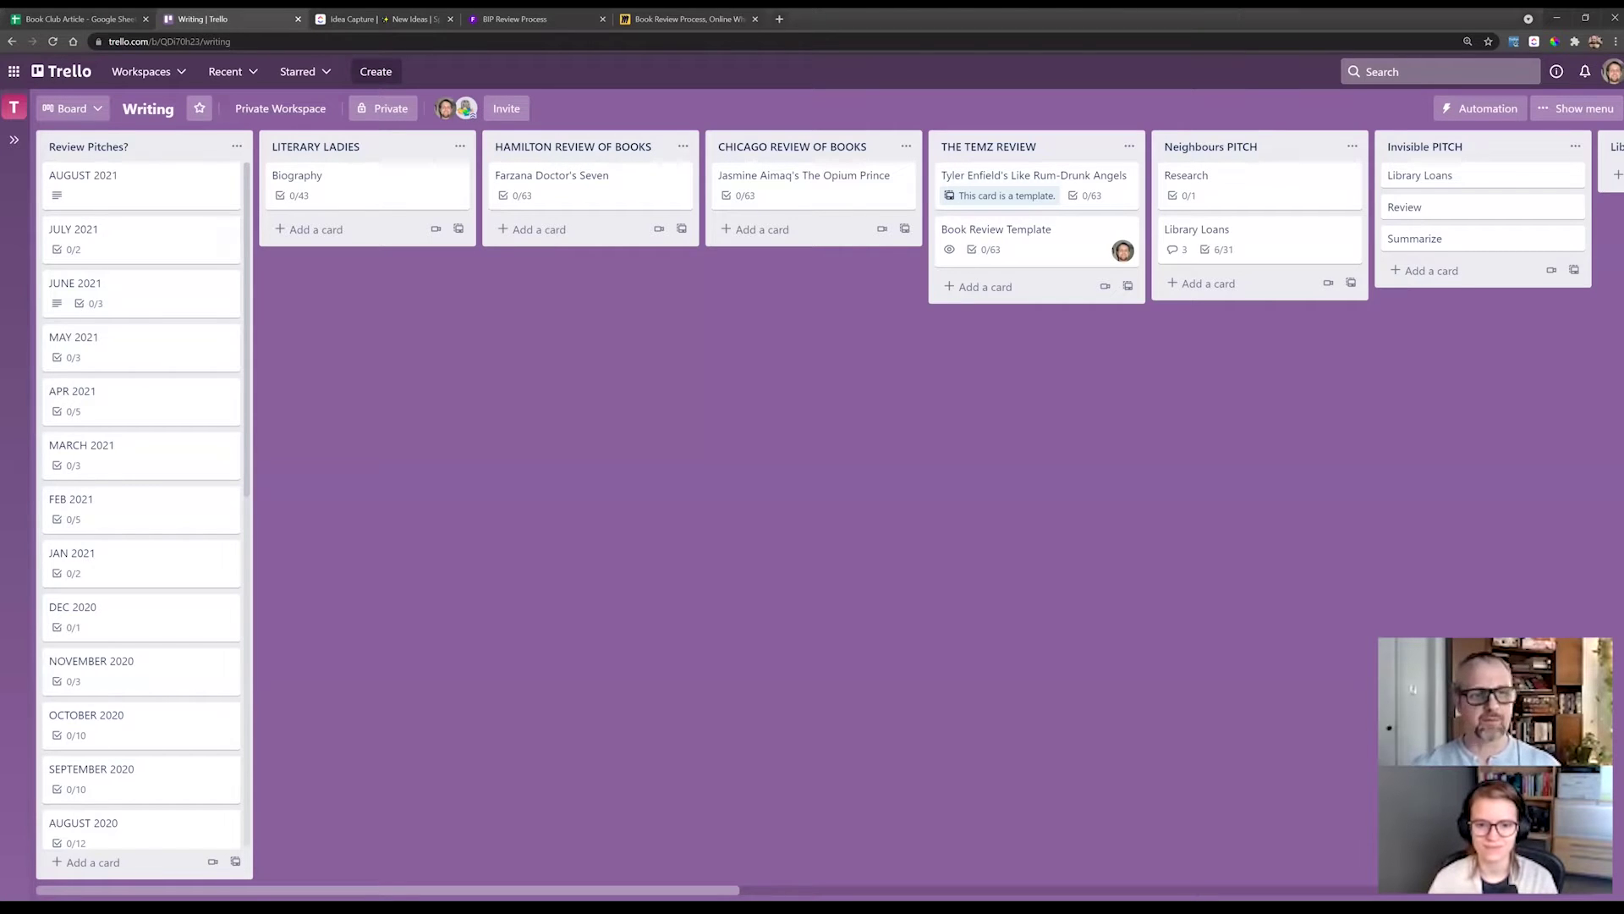
{"action": "scroll", "coordinate": [813, 507], "scroll_direction": "right", "scroll_amount": 8}
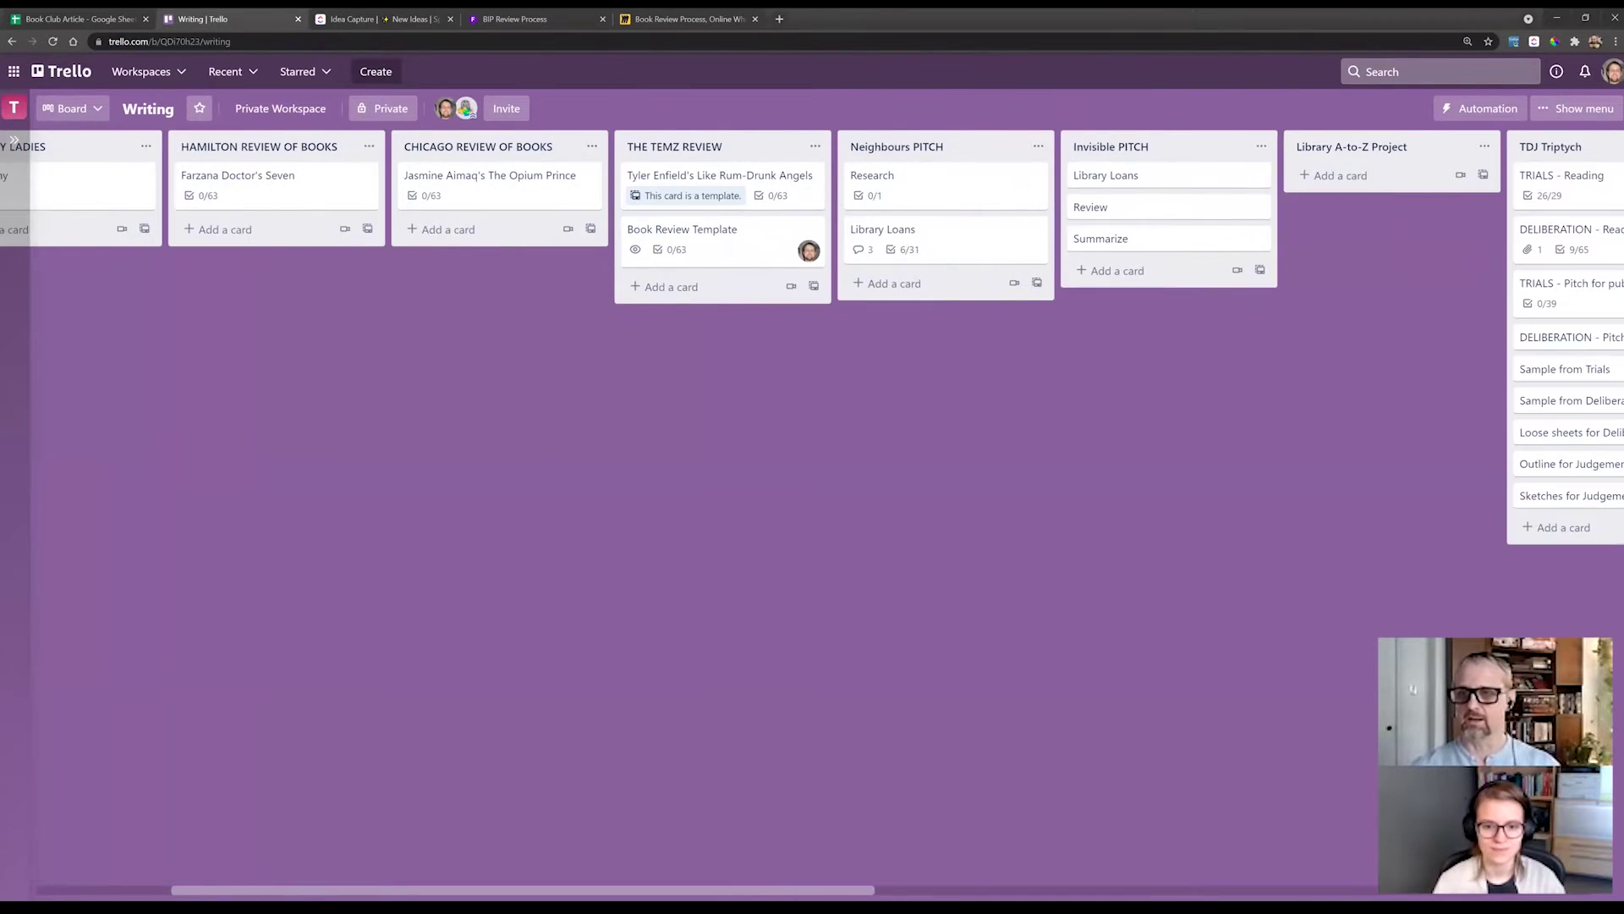
{"action": "scroll", "coordinate": [812, 507], "scroll_direction": "right", "scroll_amount": 14}
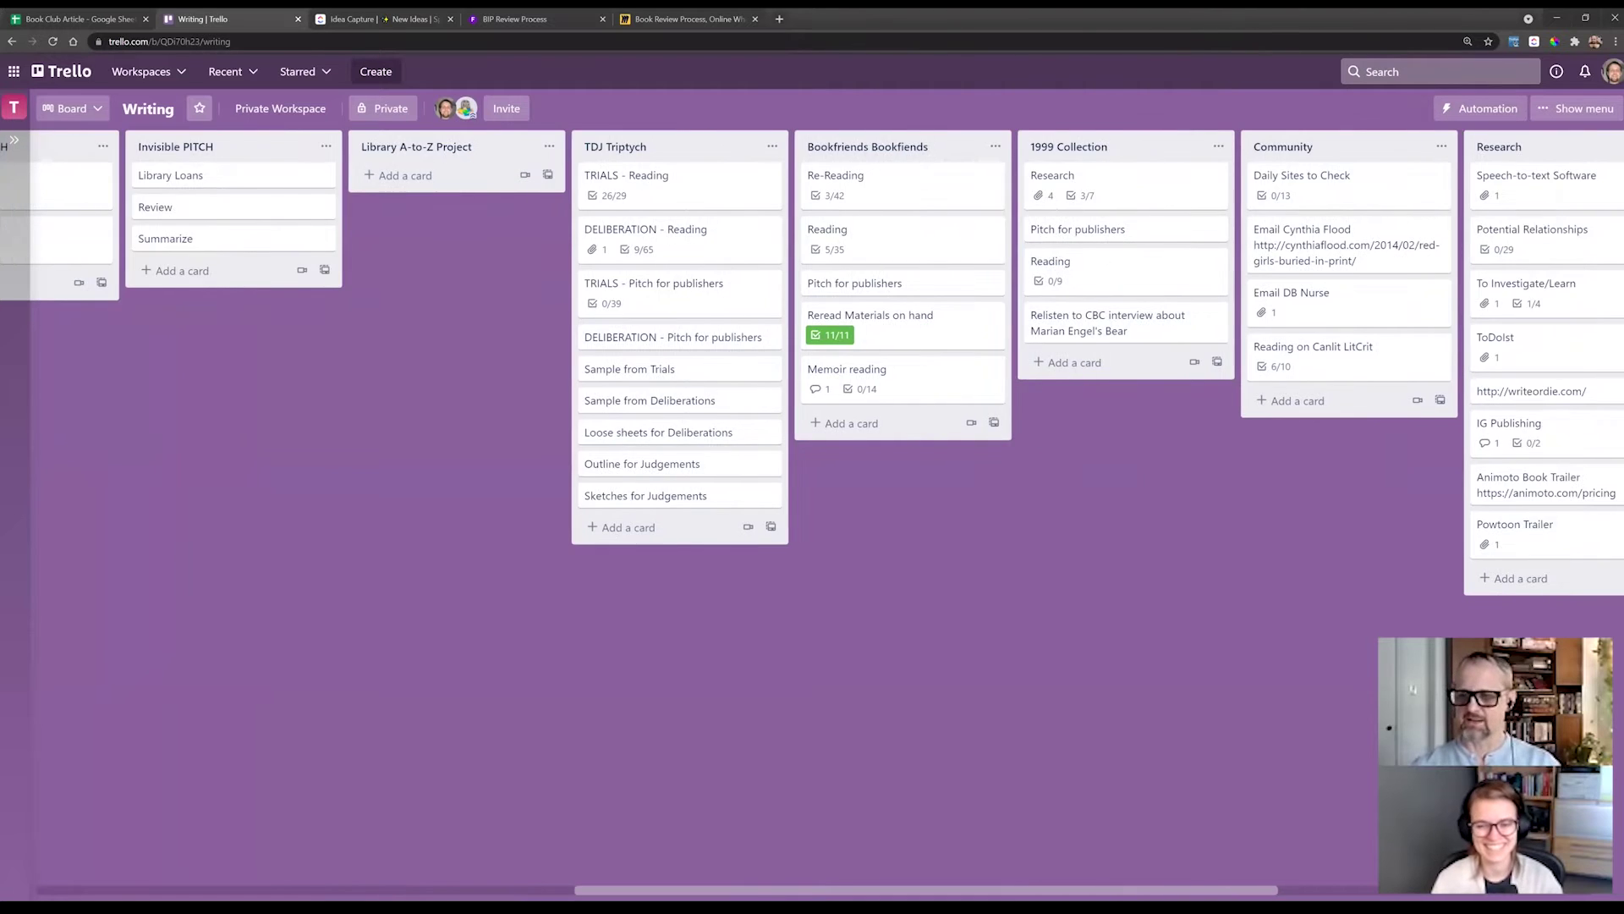
{"action": "scroll", "coordinate": [812, 508], "scroll_direction": "right", "scroll_amount": 2}
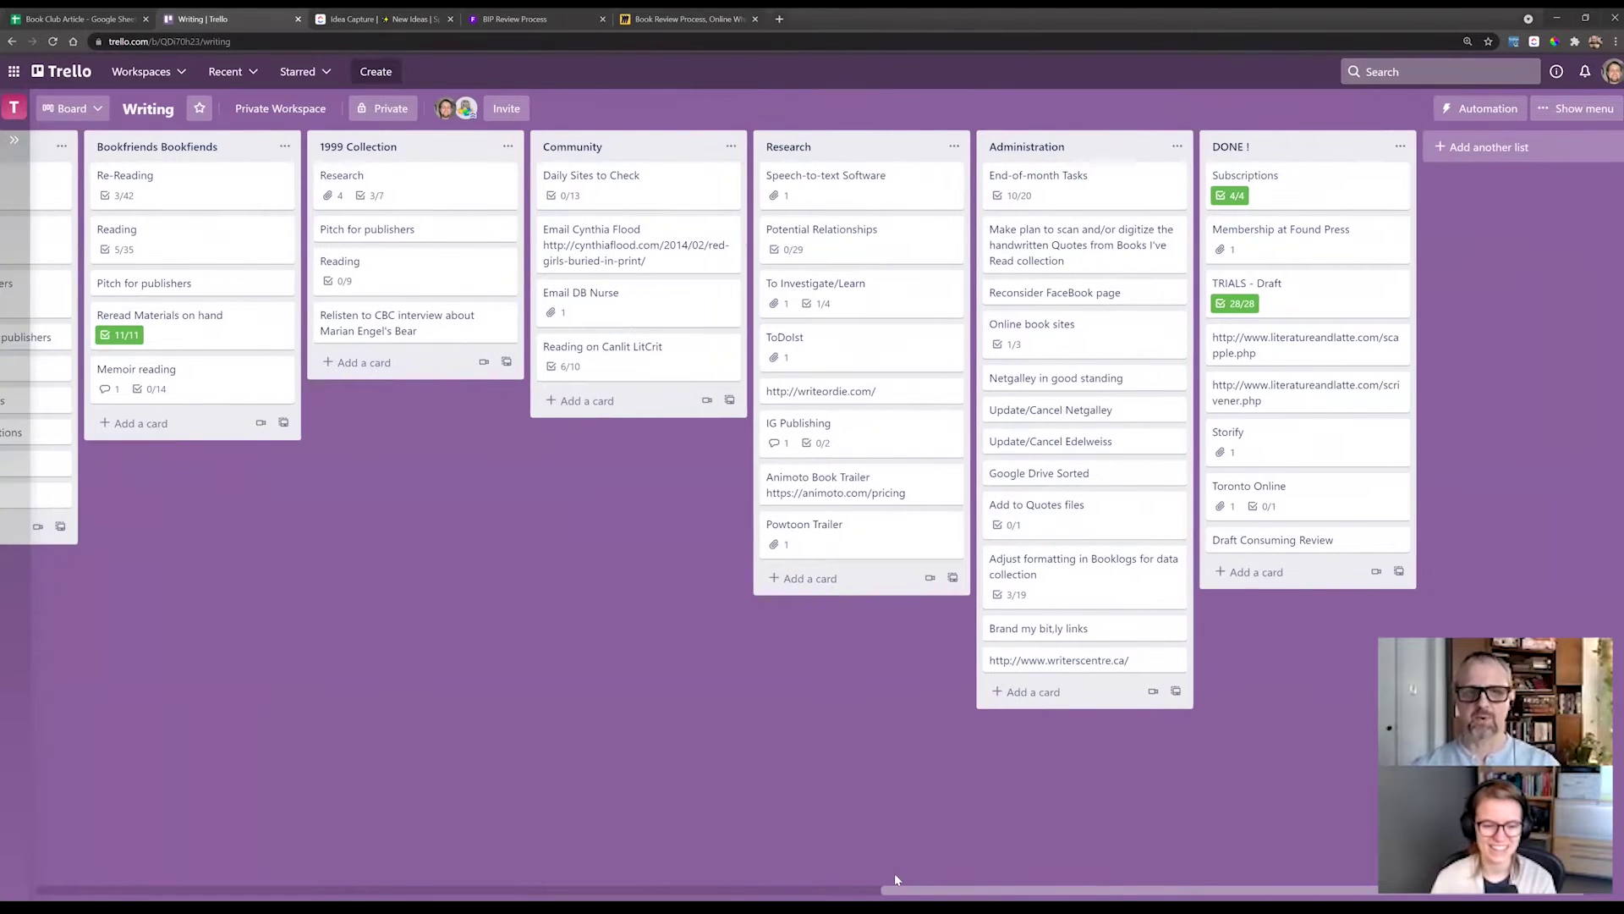
{"action": "scroll", "coordinate": [895, 873], "scroll_direction": "left", "scroll_amount": 8}
{"action": "scroll", "coordinate": [555, 853], "scroll_direction": "left", "scroll_amount": 16}
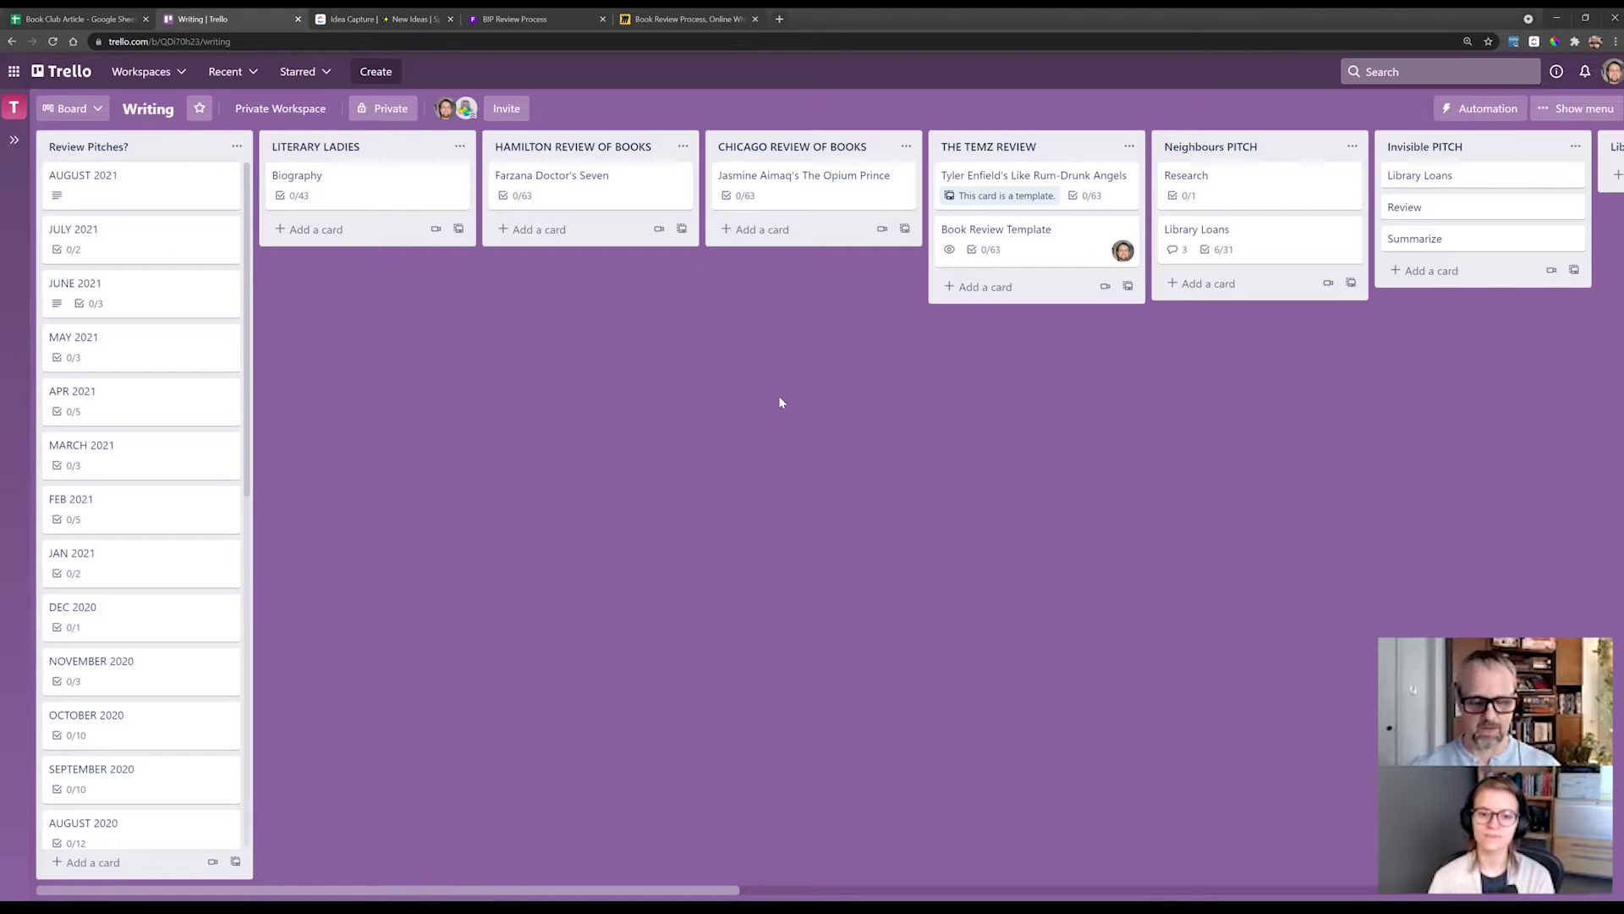
{"action": "left_click", "coordinate": [622, 192]}
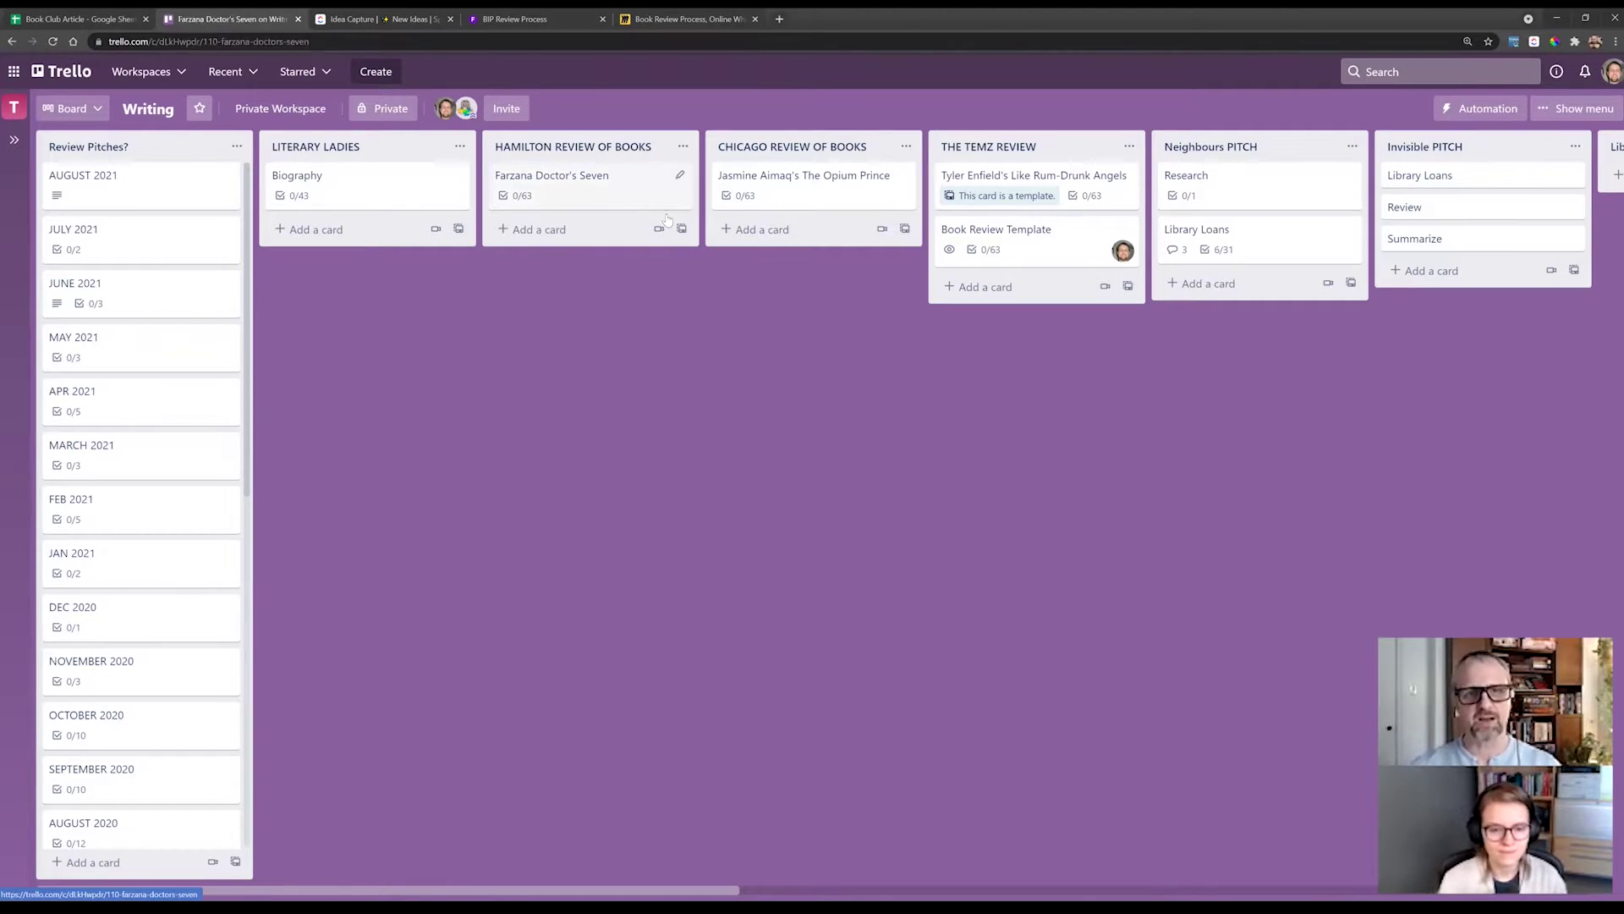
{"action": "scroll", "coordinate": [780, 471], "scroll_direction": "down", "scroll_amount": 3}
{"action": "scroll", "coordinate": [781, 472], "scroll_direction": "down", "scroll_amount": 4}
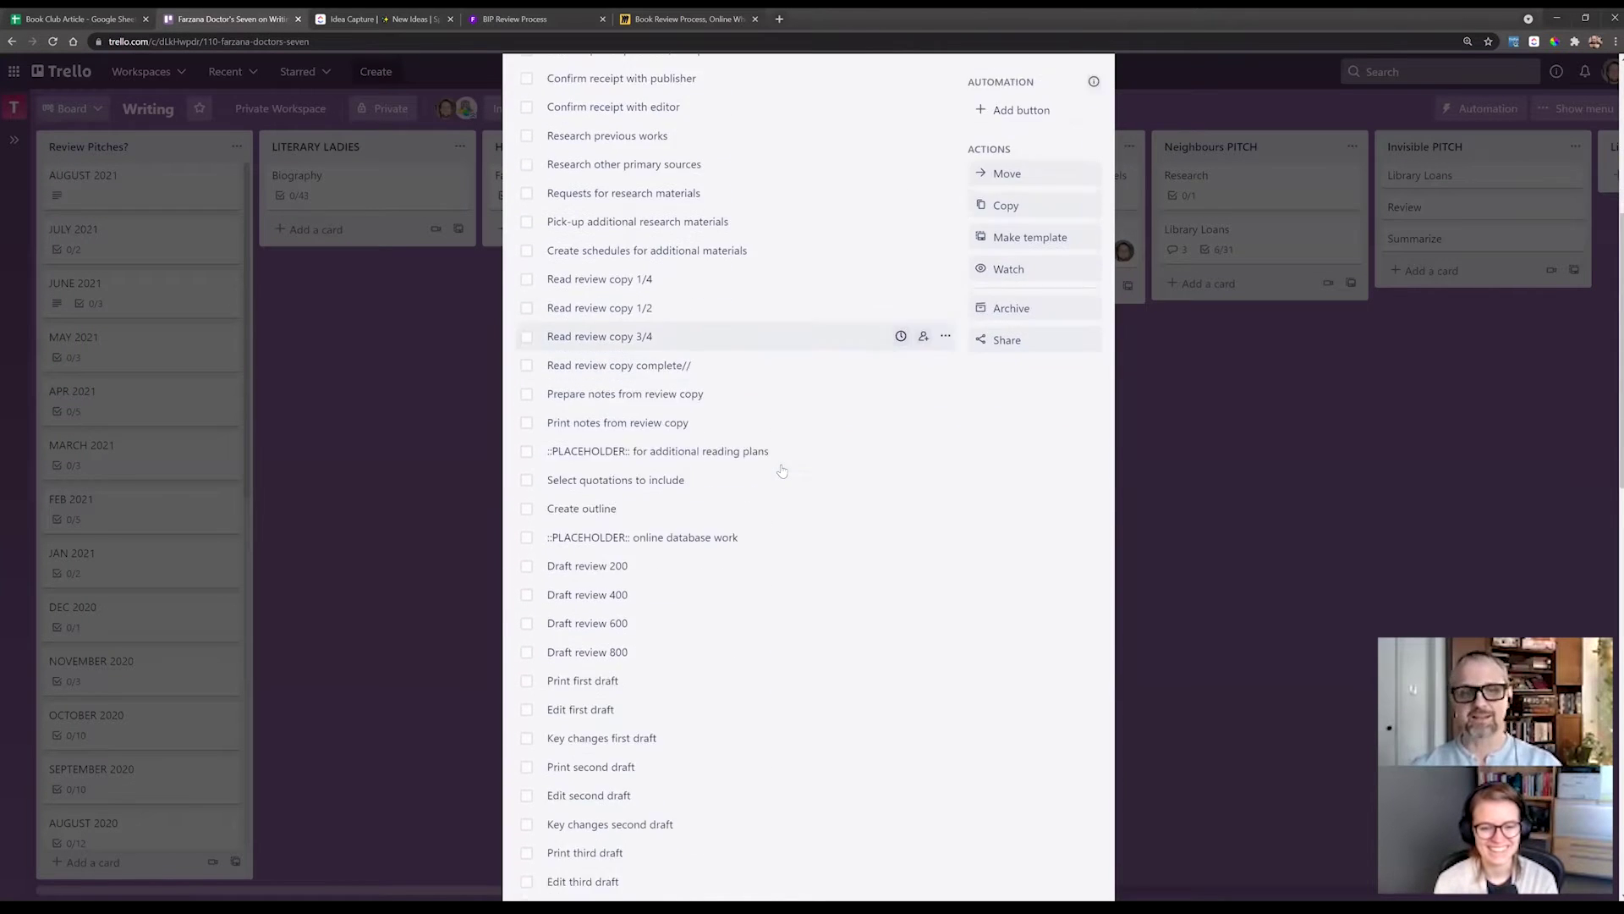
{"action": "scroll", "coordinate": [782, 471], "scroll_direction": "down", "scroll_amount": 5}
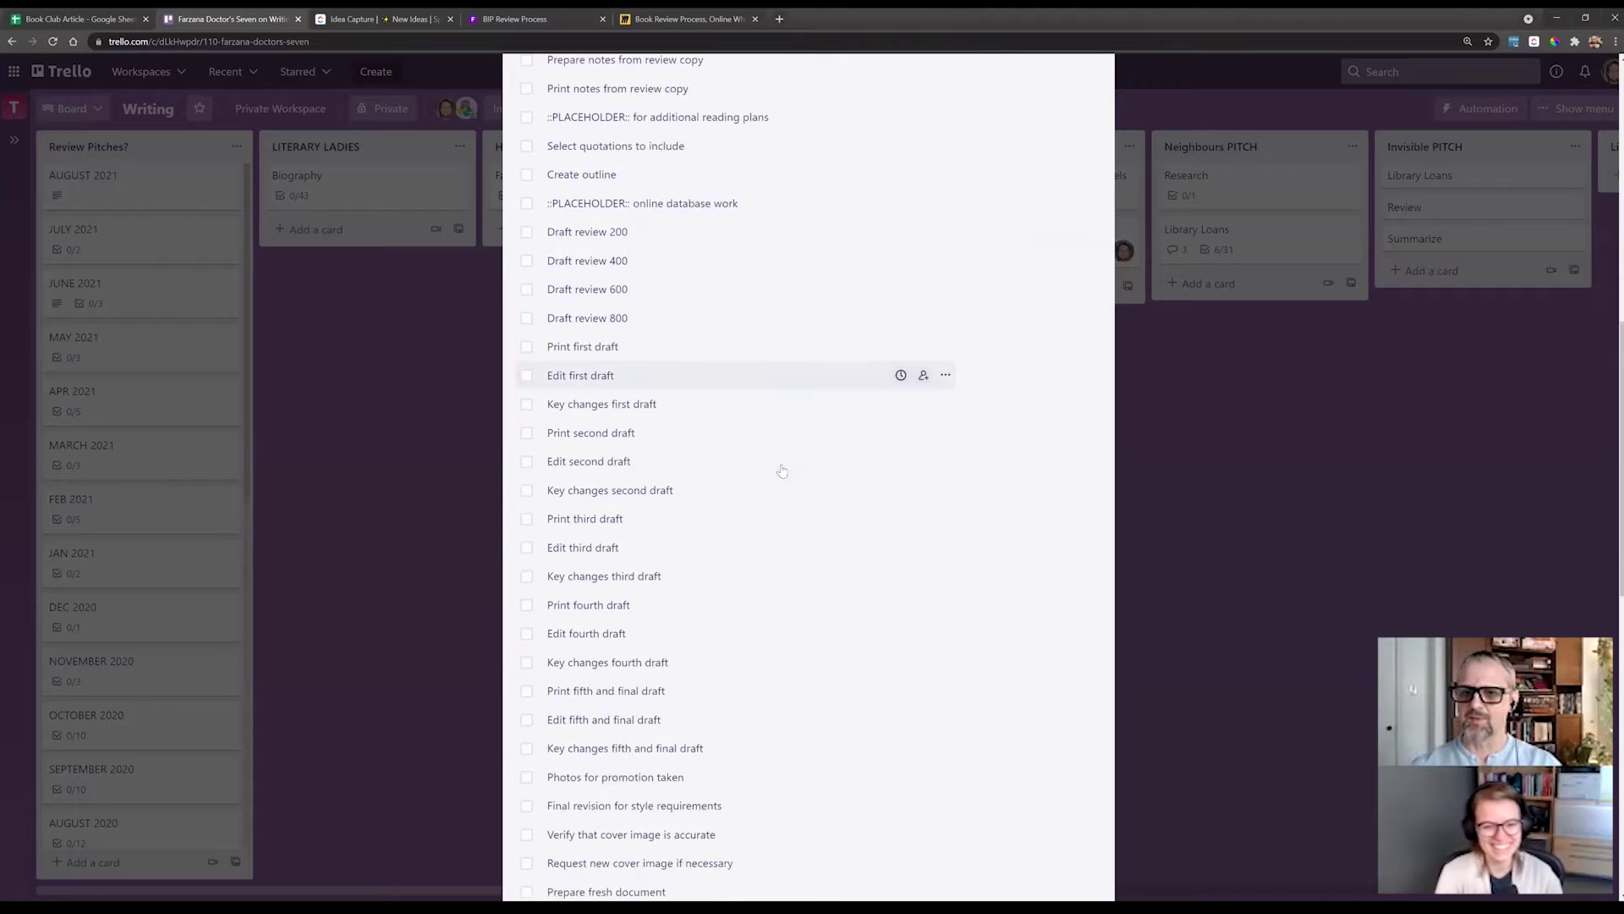
{"action": "scroll", "coordinate": [745, 418], "scroll_direction": "down", "scroll_amount": 3}
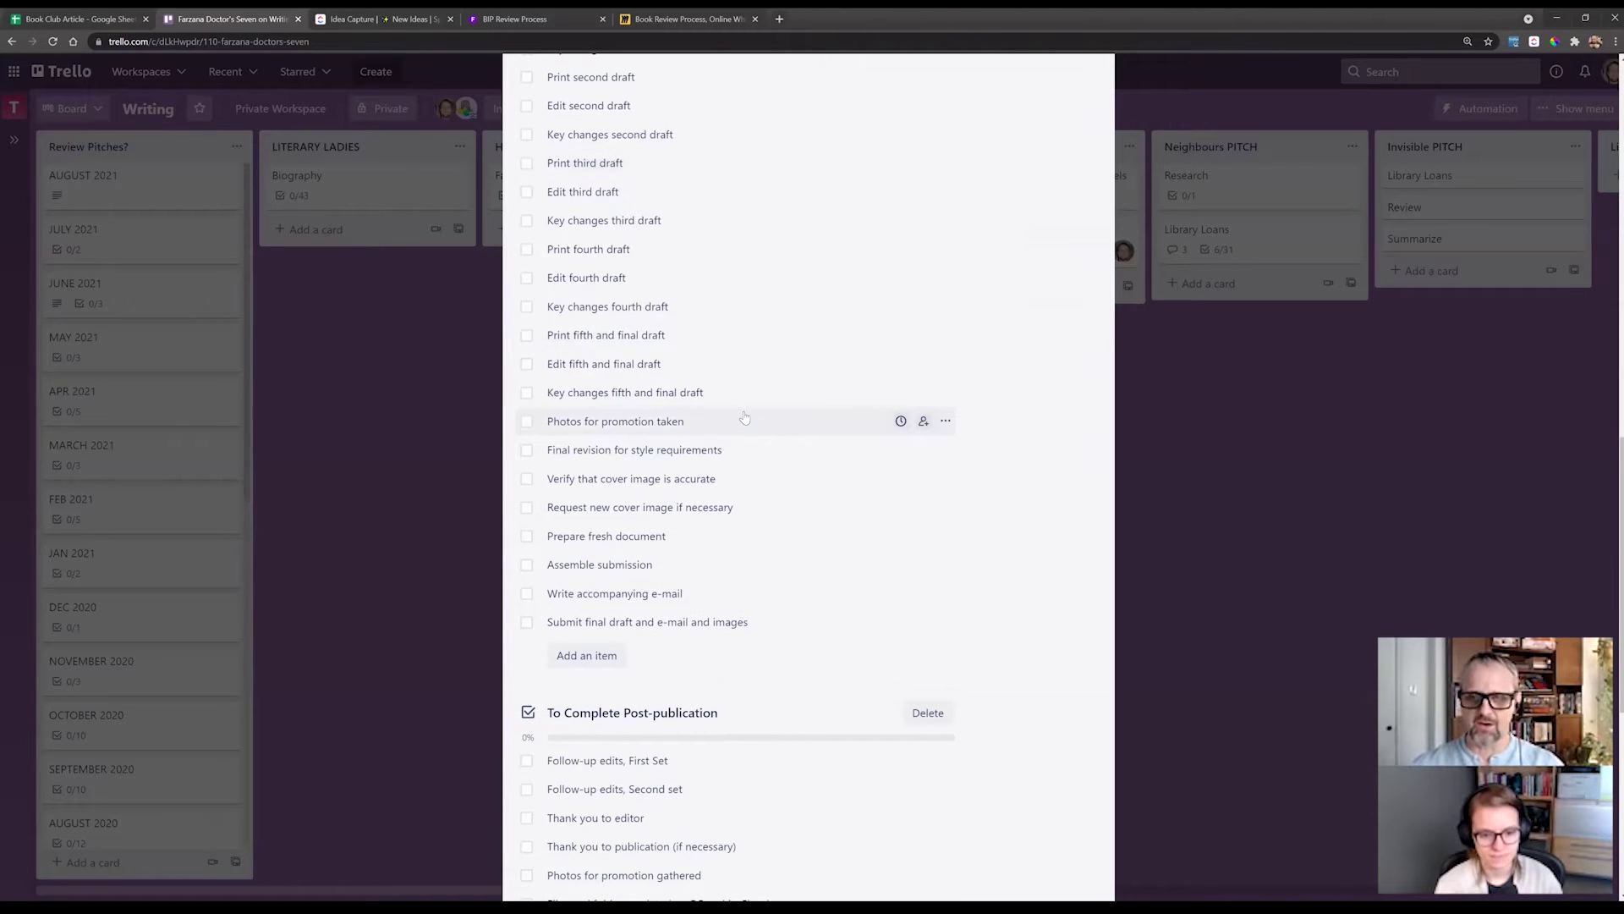
{"action": "scroll", "coordinate": [744, 418], "scroll_direction": "down", "scroll_amount": 3}
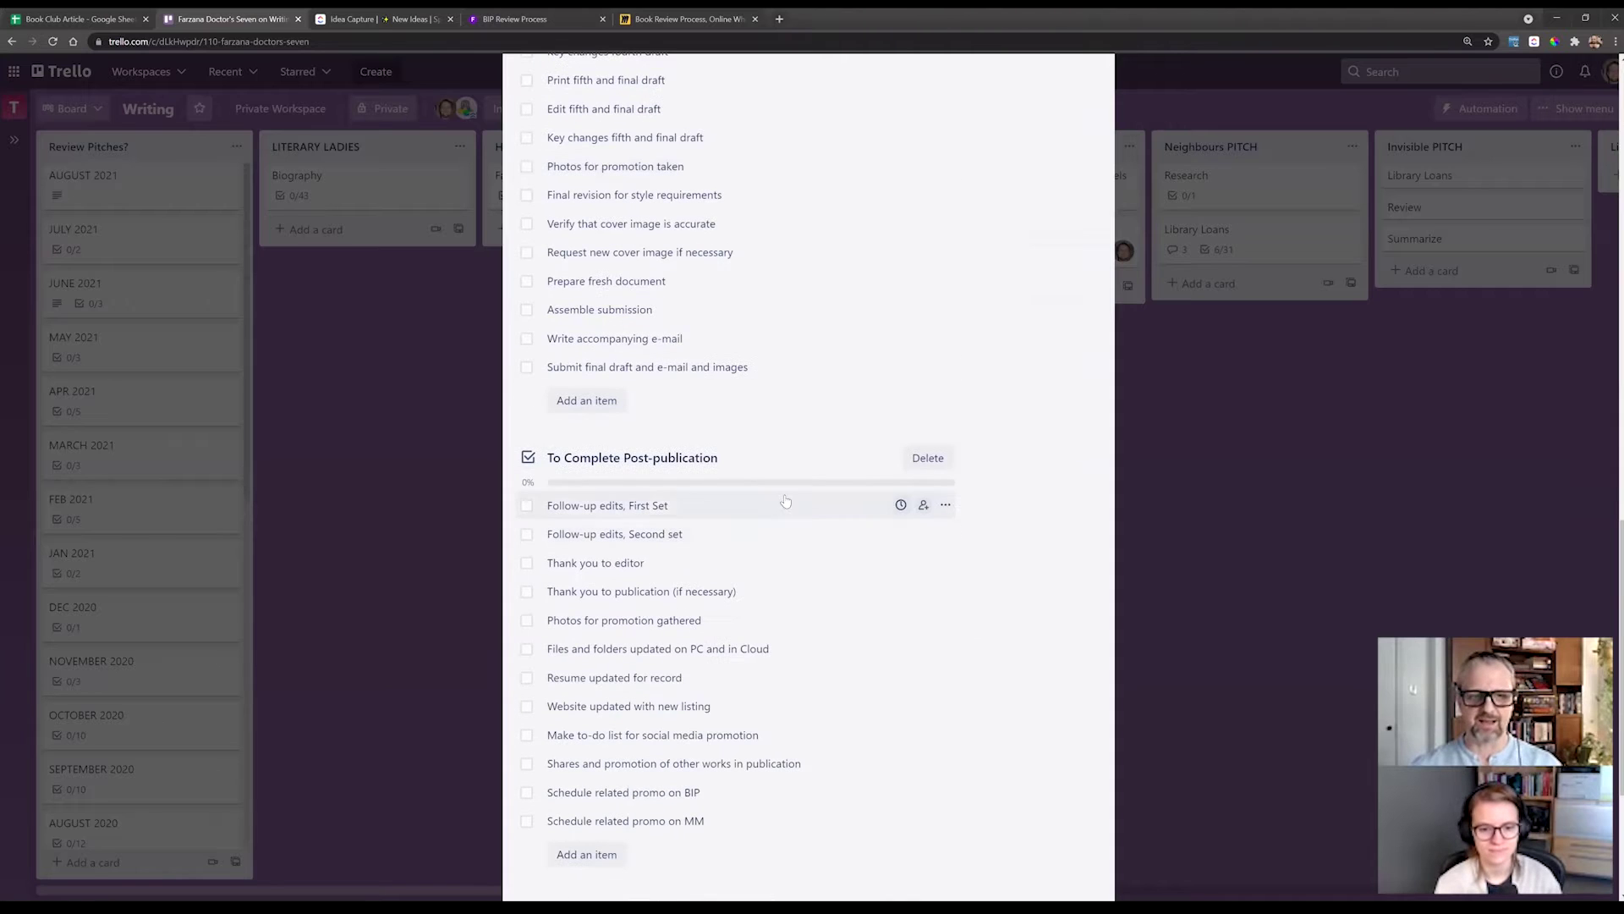
{"action": "scroll", "coordinate": [744, 558], "scroll_direction": "up", "scroll_amount": 7}
{"action": "scroll", "coordinate": [743, 556], "scroll_direction": "up", "scroll_amount": 2}
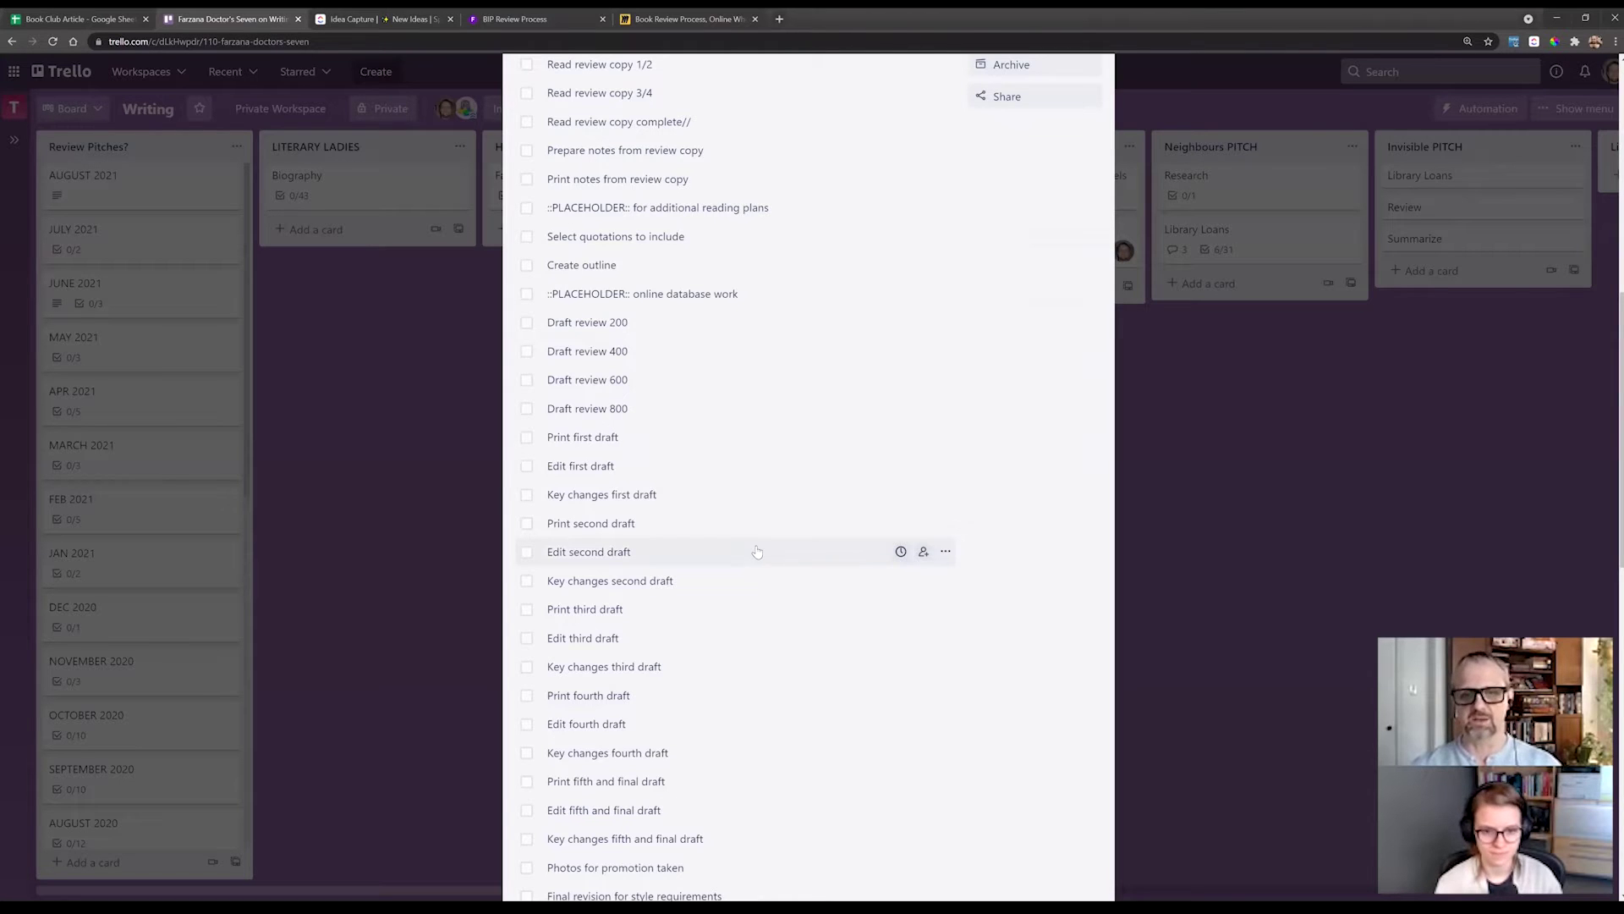
{"action": "scroll", "coordinate": [745, 554], "scroll_direction": "up", "scroll_amount": 5}
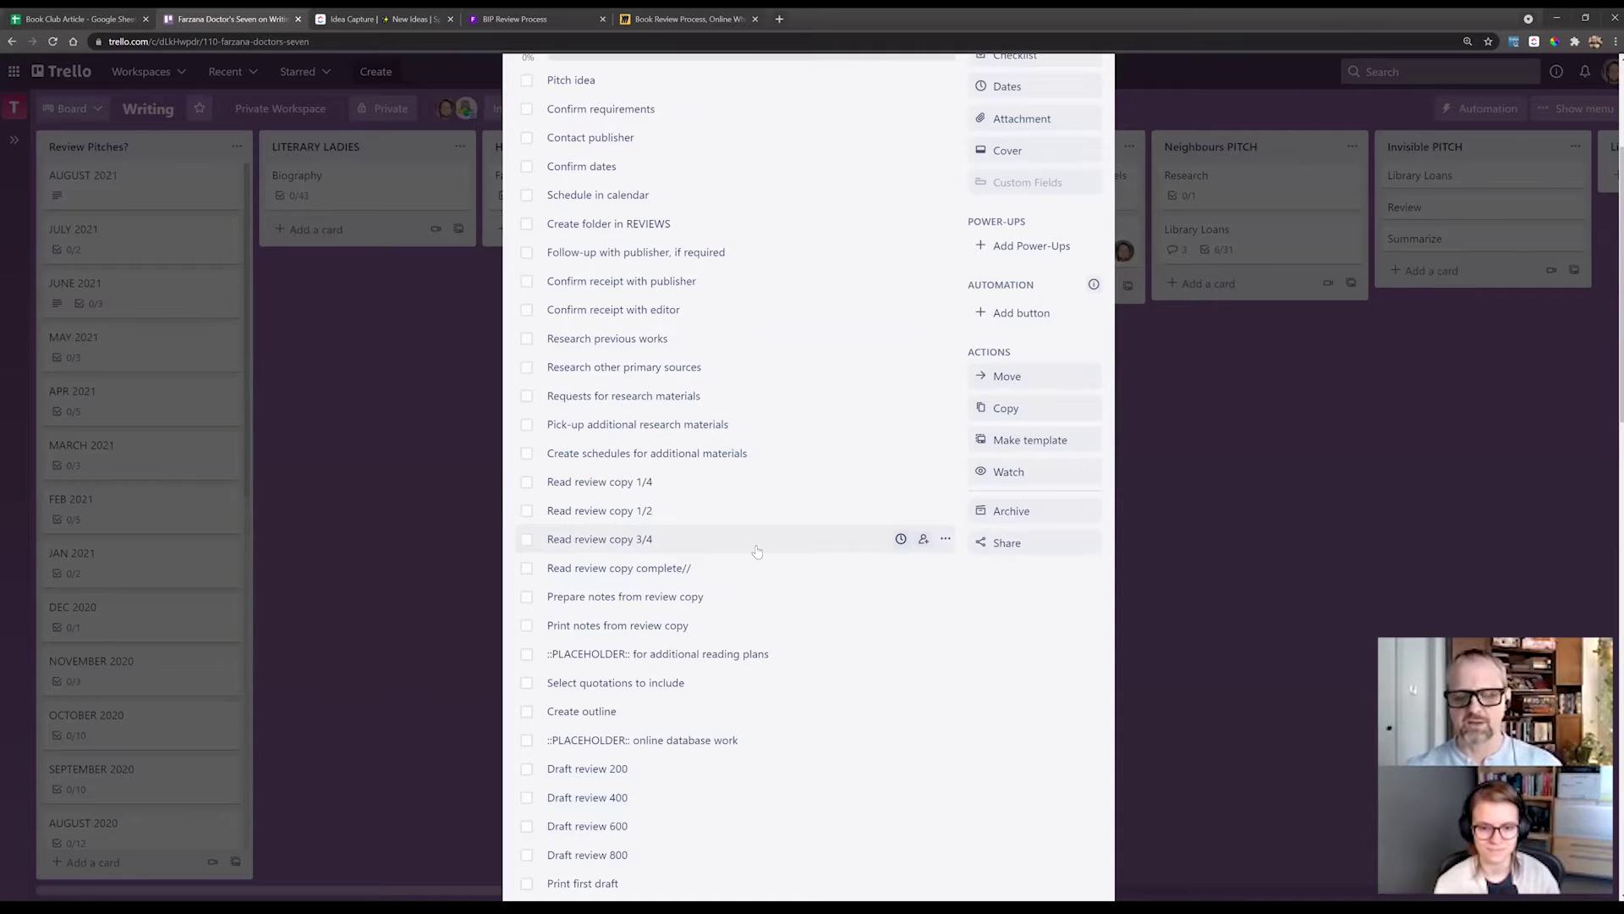
{"action": "scroll", "coordinate": [757, 551], "scroll_direction": "up", "scroll_amount": 3}
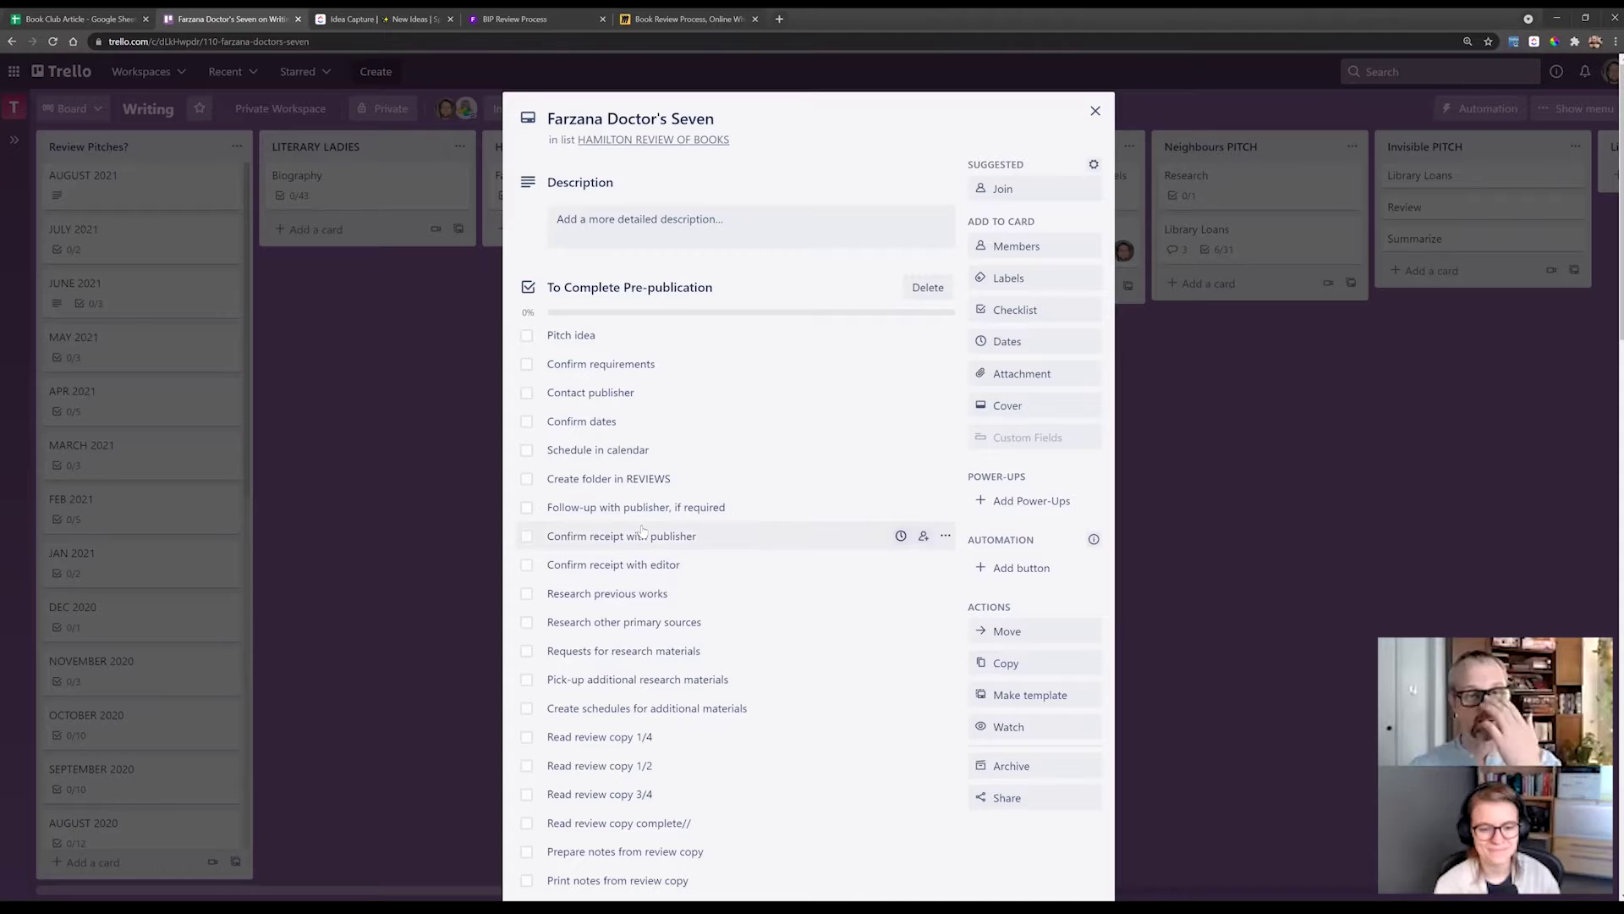
{"action": "scroll", "coordinate": [914, 474], "scroll_direction": "down", "scroll_amount": 4}
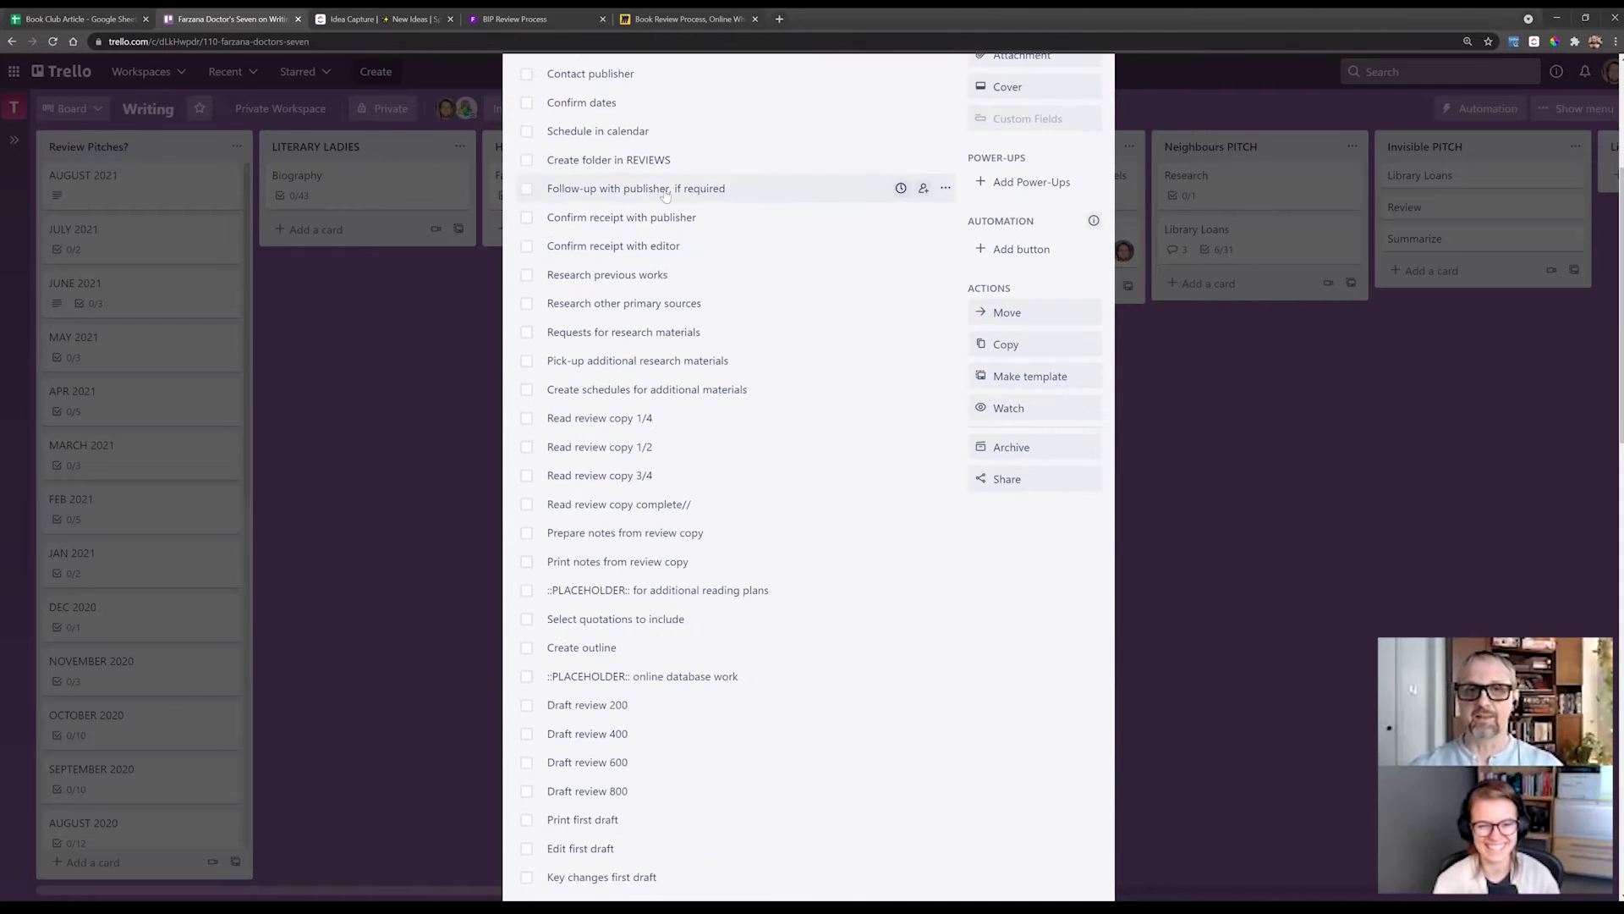
{"action": "scroll", "coordinate": [905, 364], "scroll_direction": "up", "scroll_amount": 4}
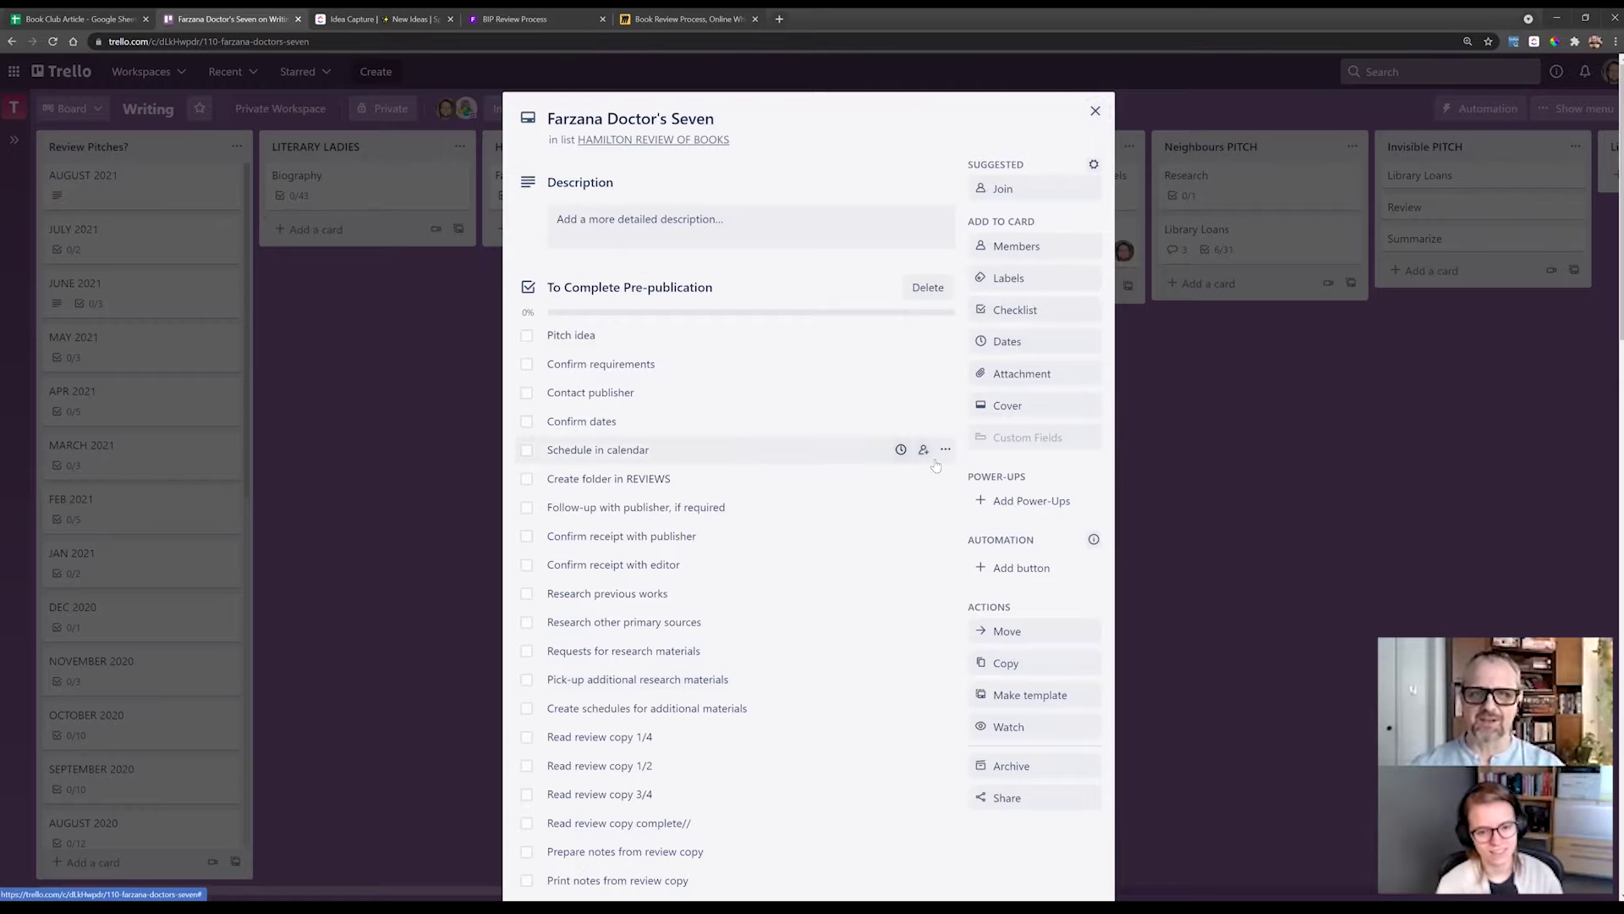
{"action": "scroll", "coordinate": [846, 457], "scroll_direction": "down", "scroll_amount": 2}
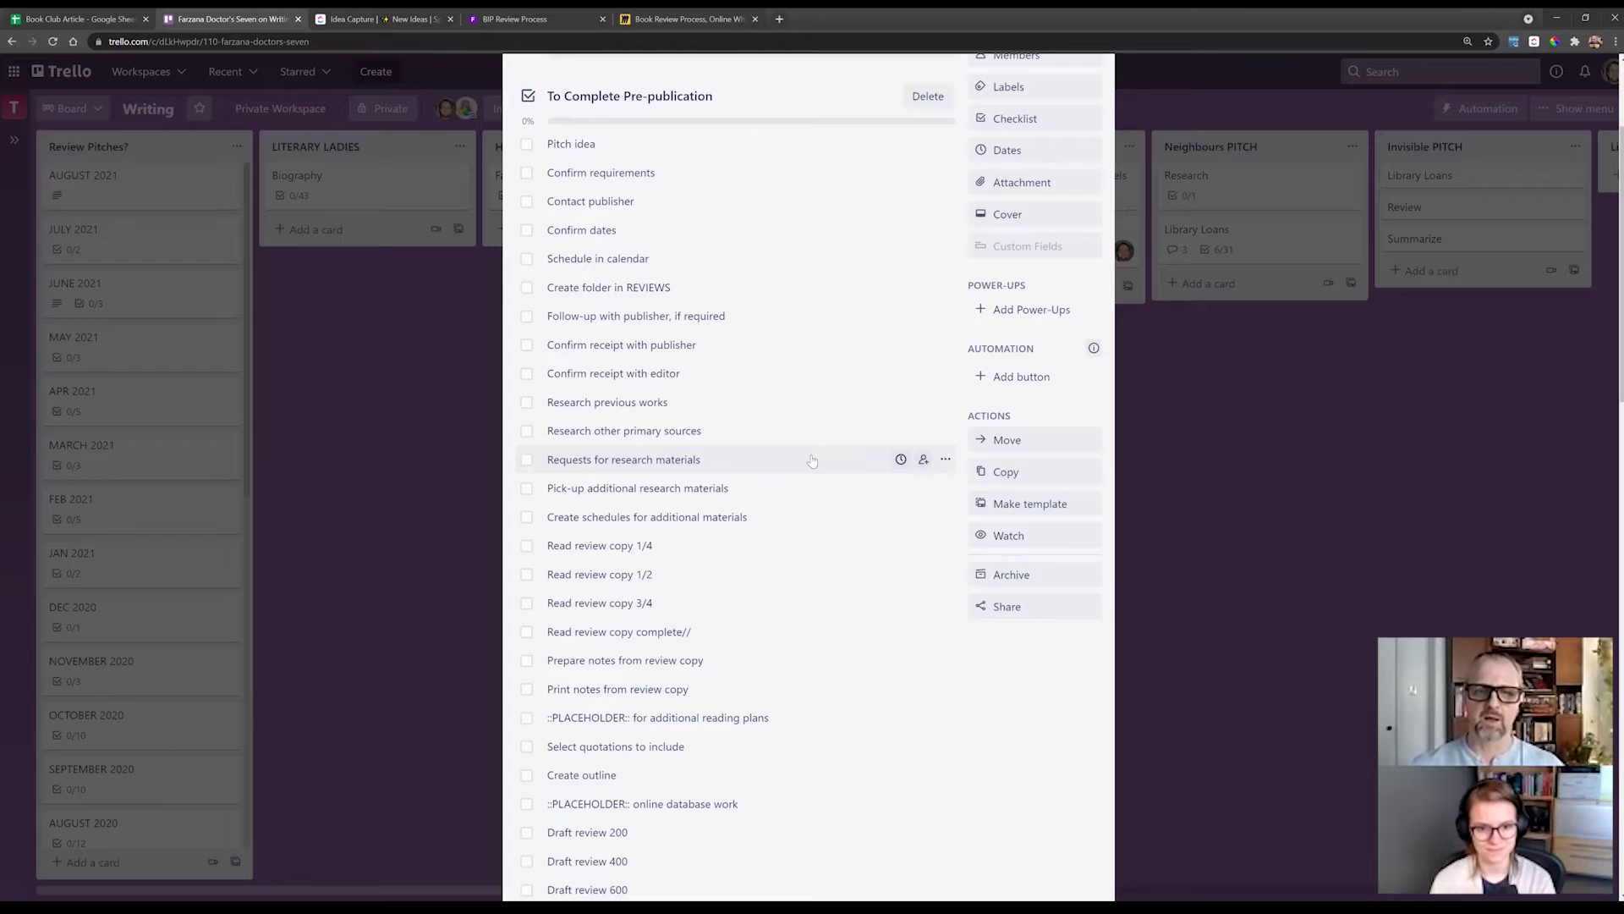
{"action": "scroll", "coordinate": [812, 474], "scroll_direction": "down", "scroll_amount": 4}
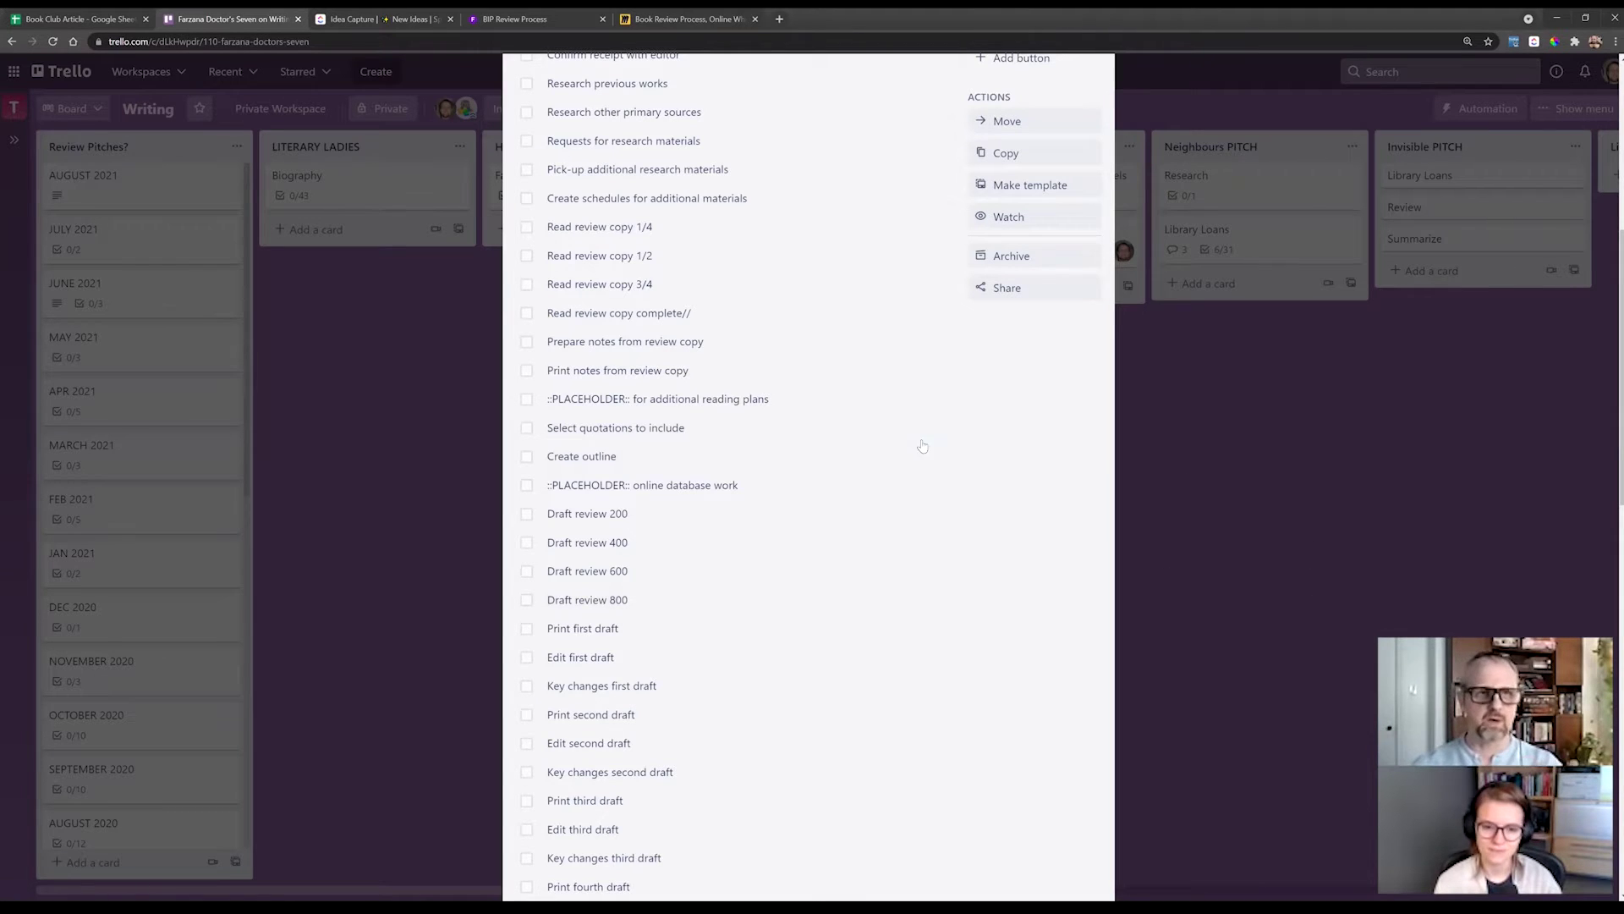
- Switch to the BIP Review Process tab showing the Whimsical flowchart from Pitch Idea to Done
{"action": "left_click", "coordinate": [534, 14]}
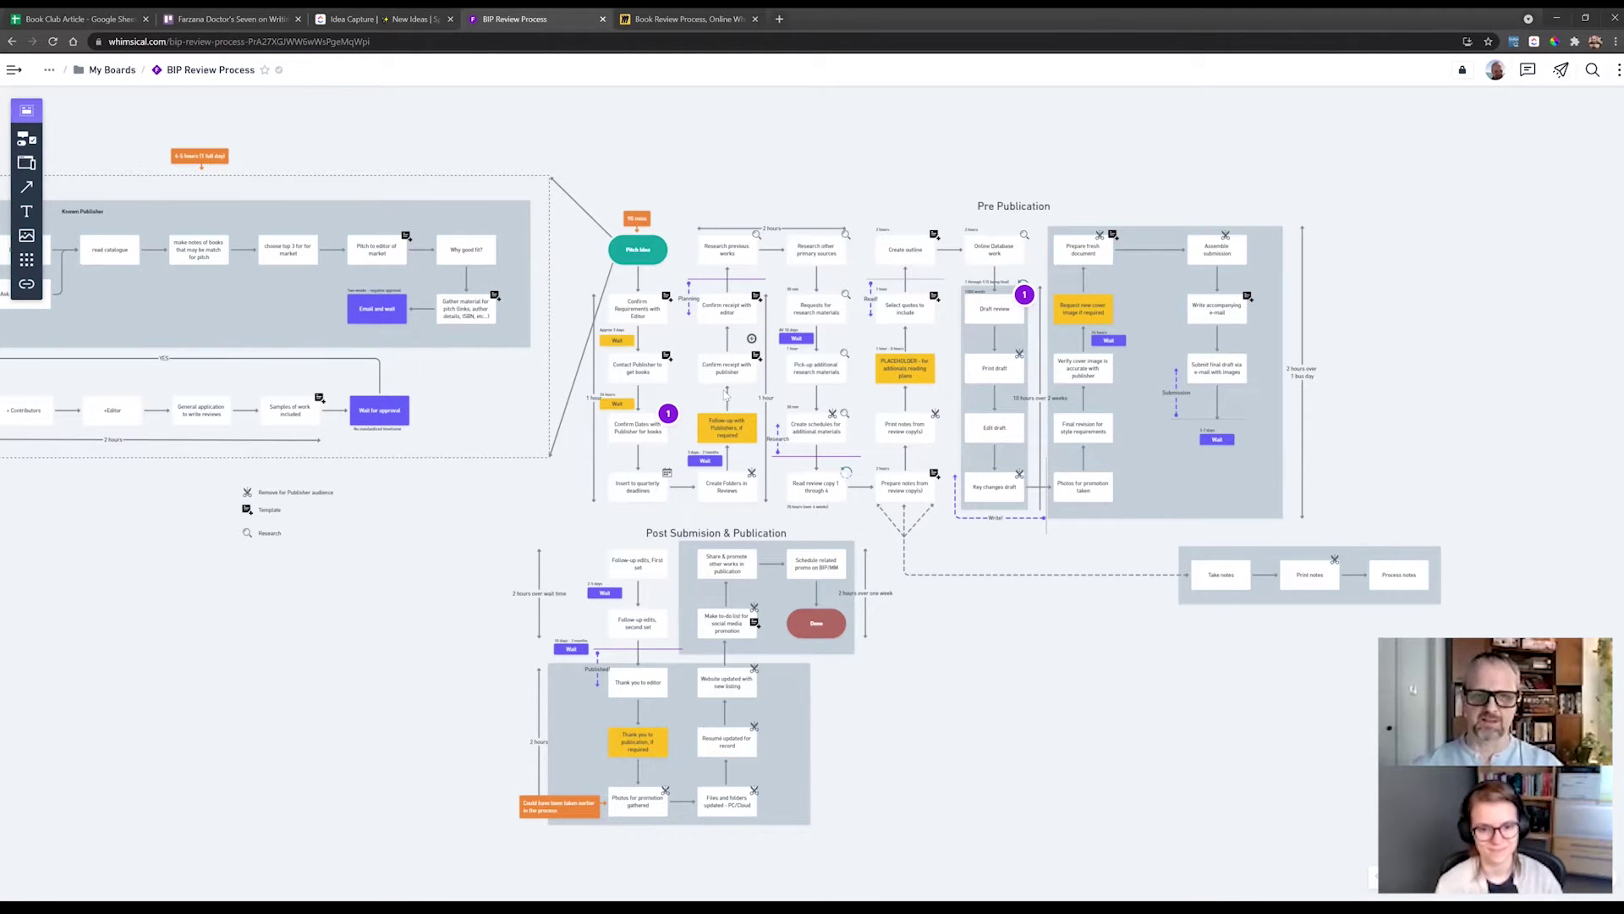
{"action": "scroll", "coordinate": [725, 394], "scroll_direction": "up", "scroll_amount": 2}
{"action": "scroll", "coordinate": [725, 394], "scroll_direction": "up", "scroll_amount": 5}
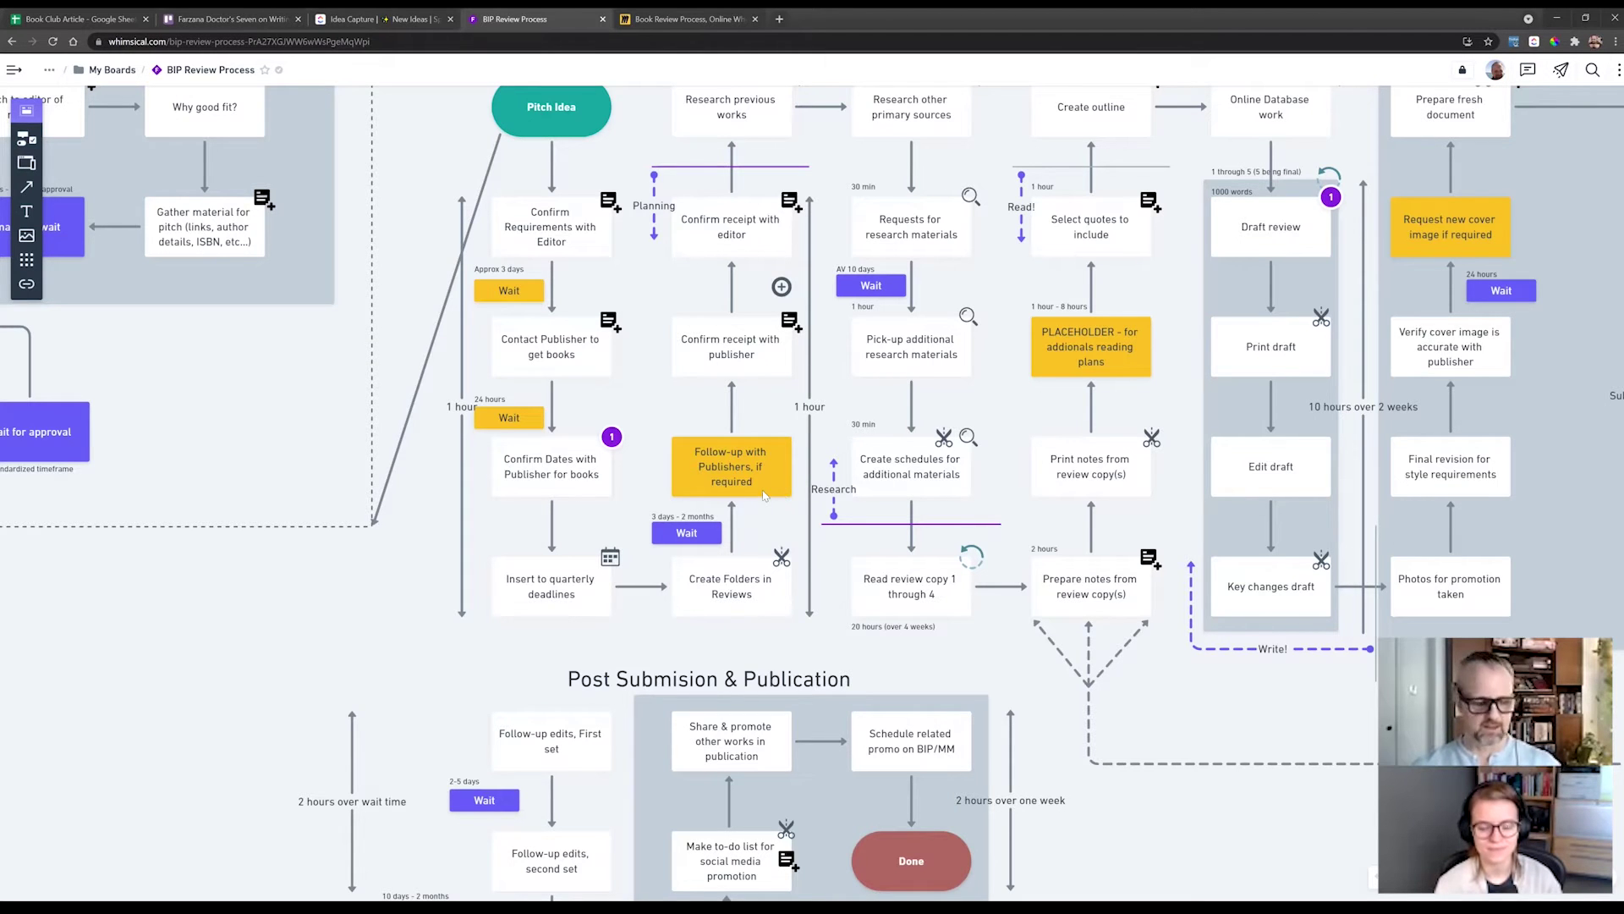
{"action": "scroll", "coordinate": [698, 503], "scroll_direction": "down", "scroll_amount": 2}
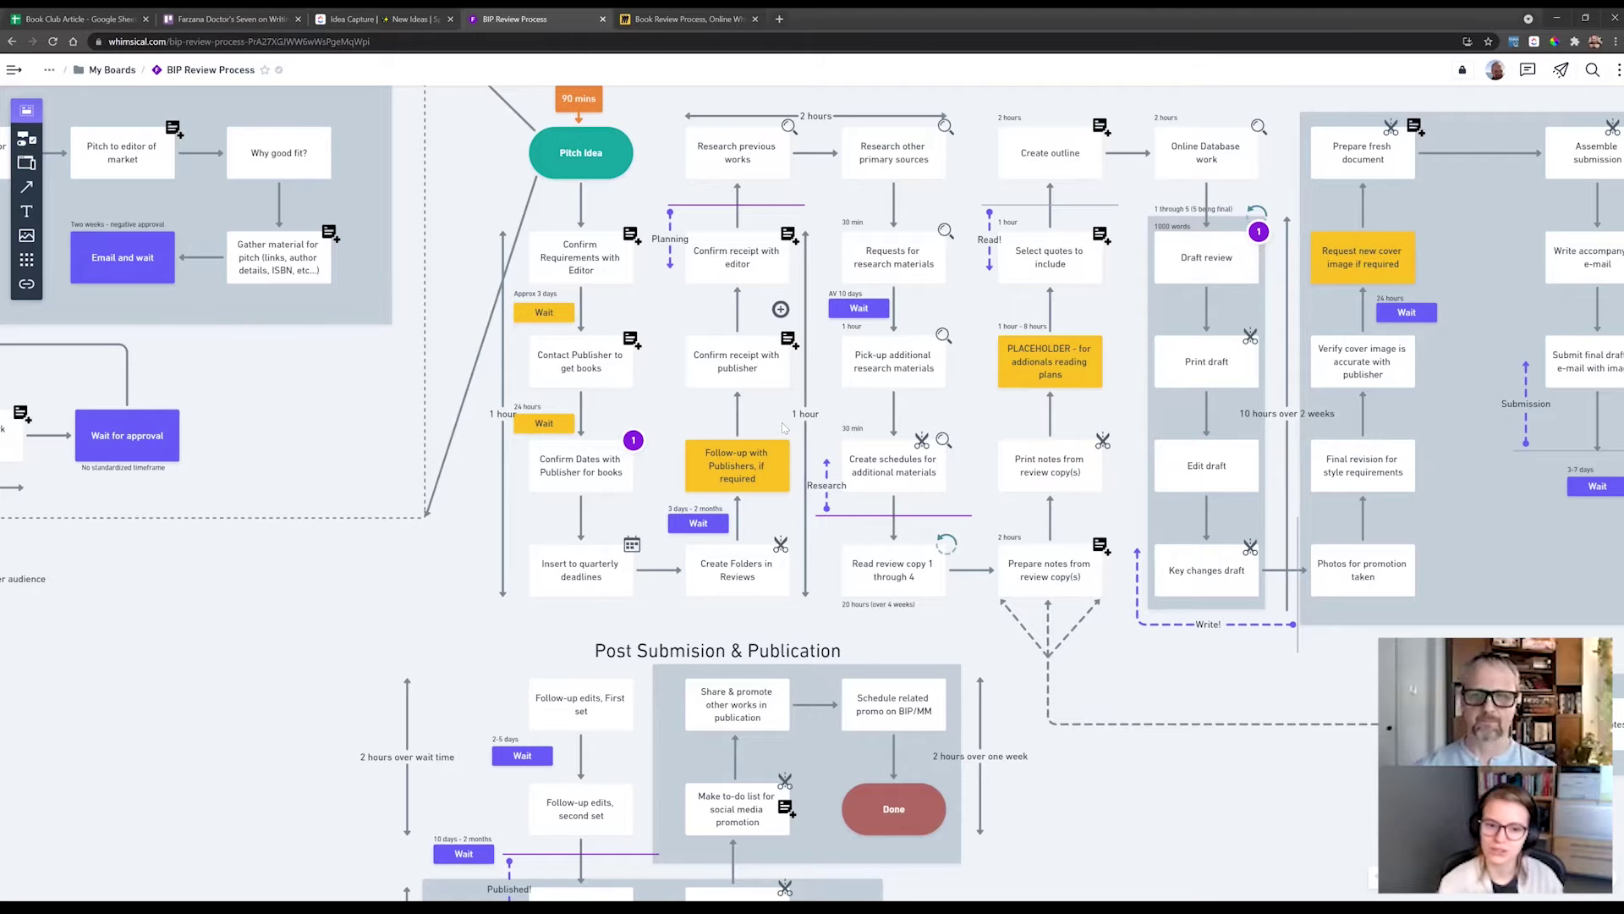
{"action": "scroll", "coordinate": [782, 427], "scroll_direction": "down", "scroll_amount": 5}
{"action": "scroll", "coordinate": [783, 427], "scroll_direction": "up", "scroll_amount": 2}
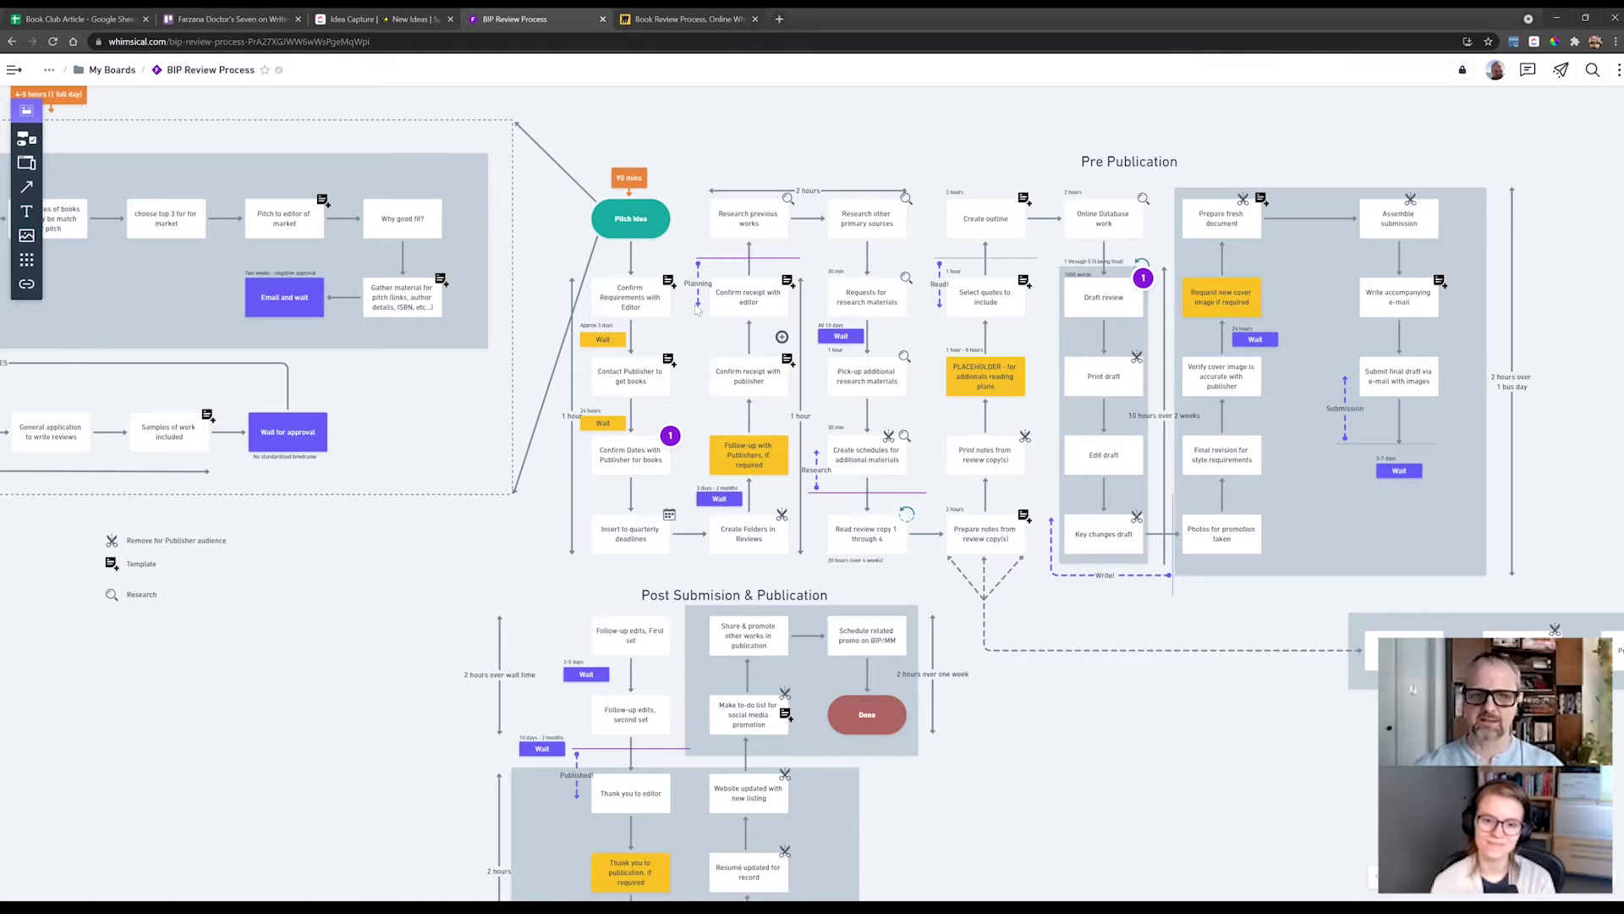
{"action": "scroll", "coordinate": [707, 304], "scroll_direction": "up", "scroll_amount": 3}
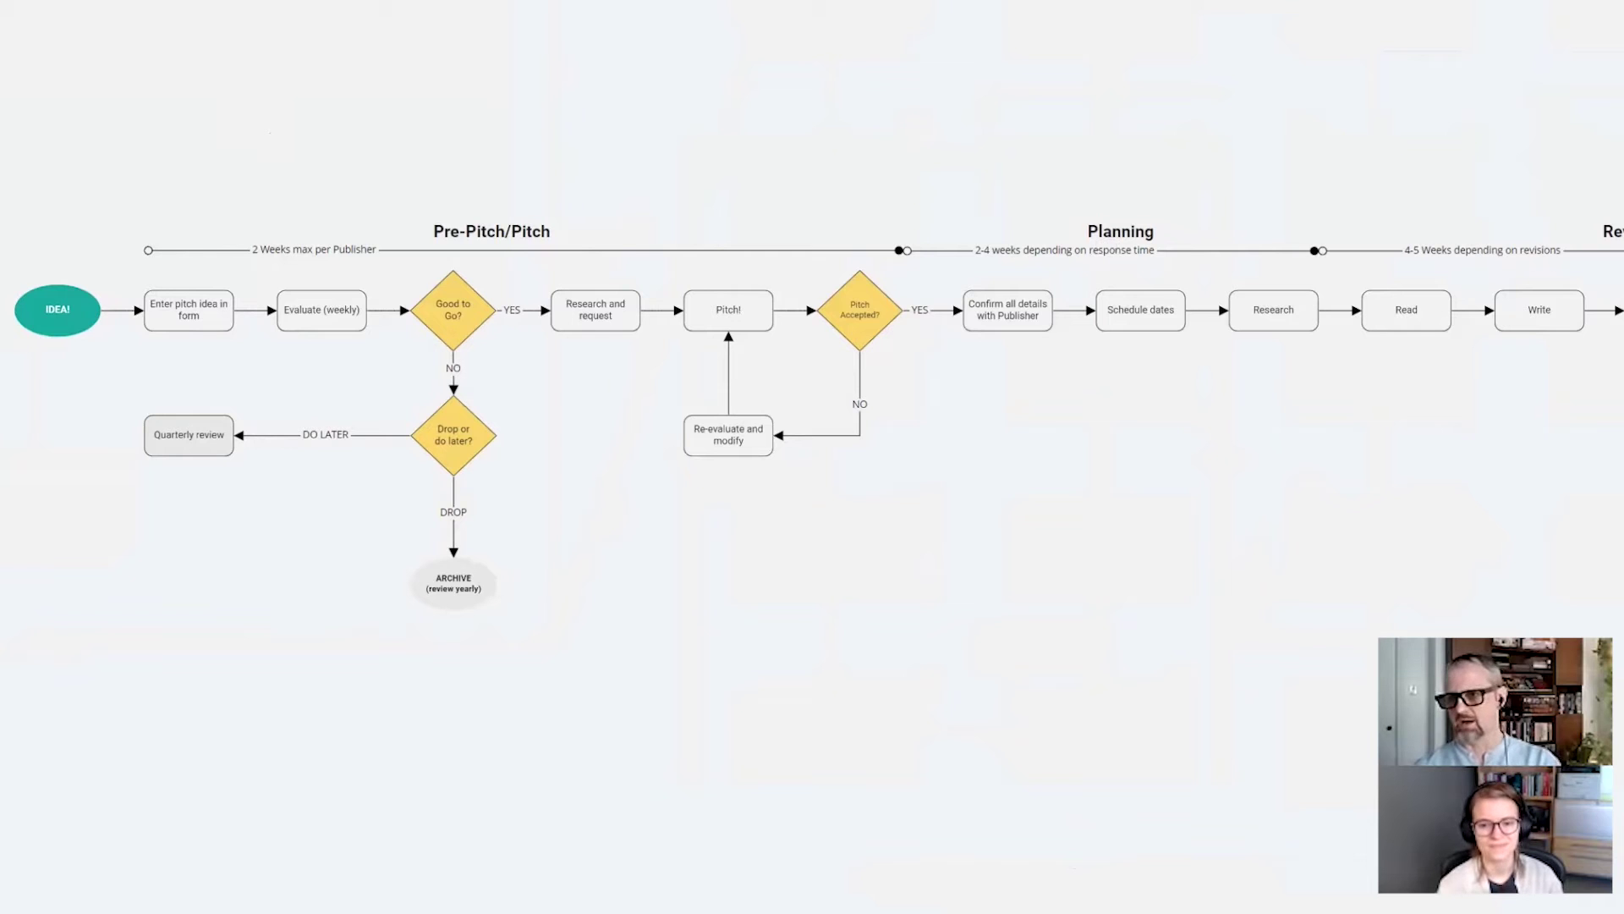
{"action": "scroll", "coordinate": [472, 173], "scroll_direction": "down", "scroll_amount": 2}
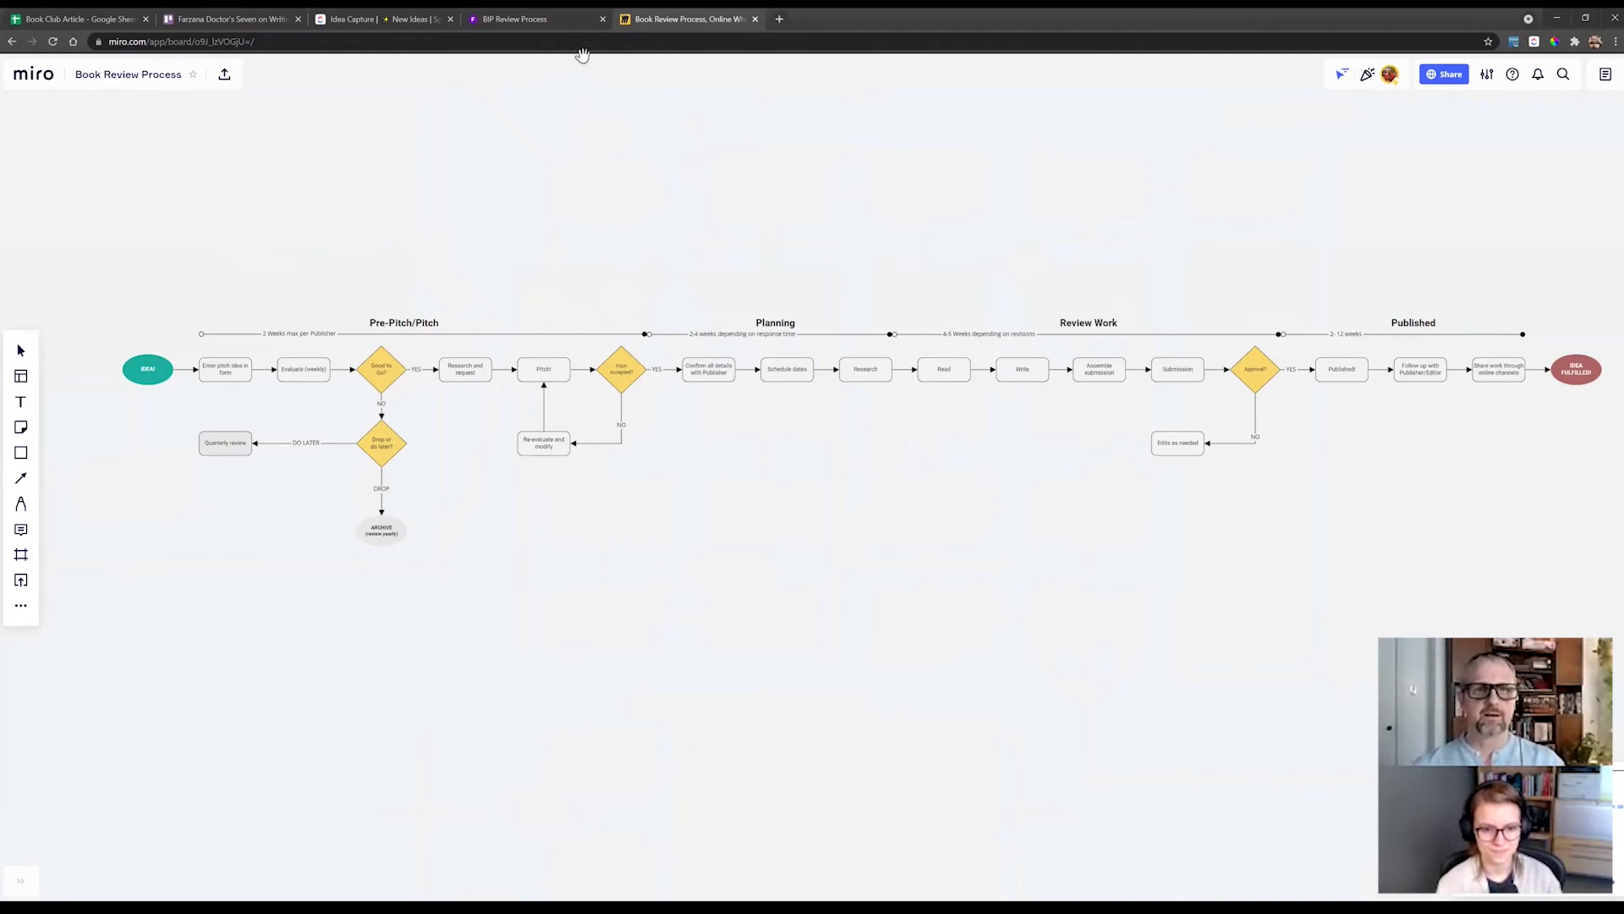
{"action": "left_click", "coordinate": [562, 24]}
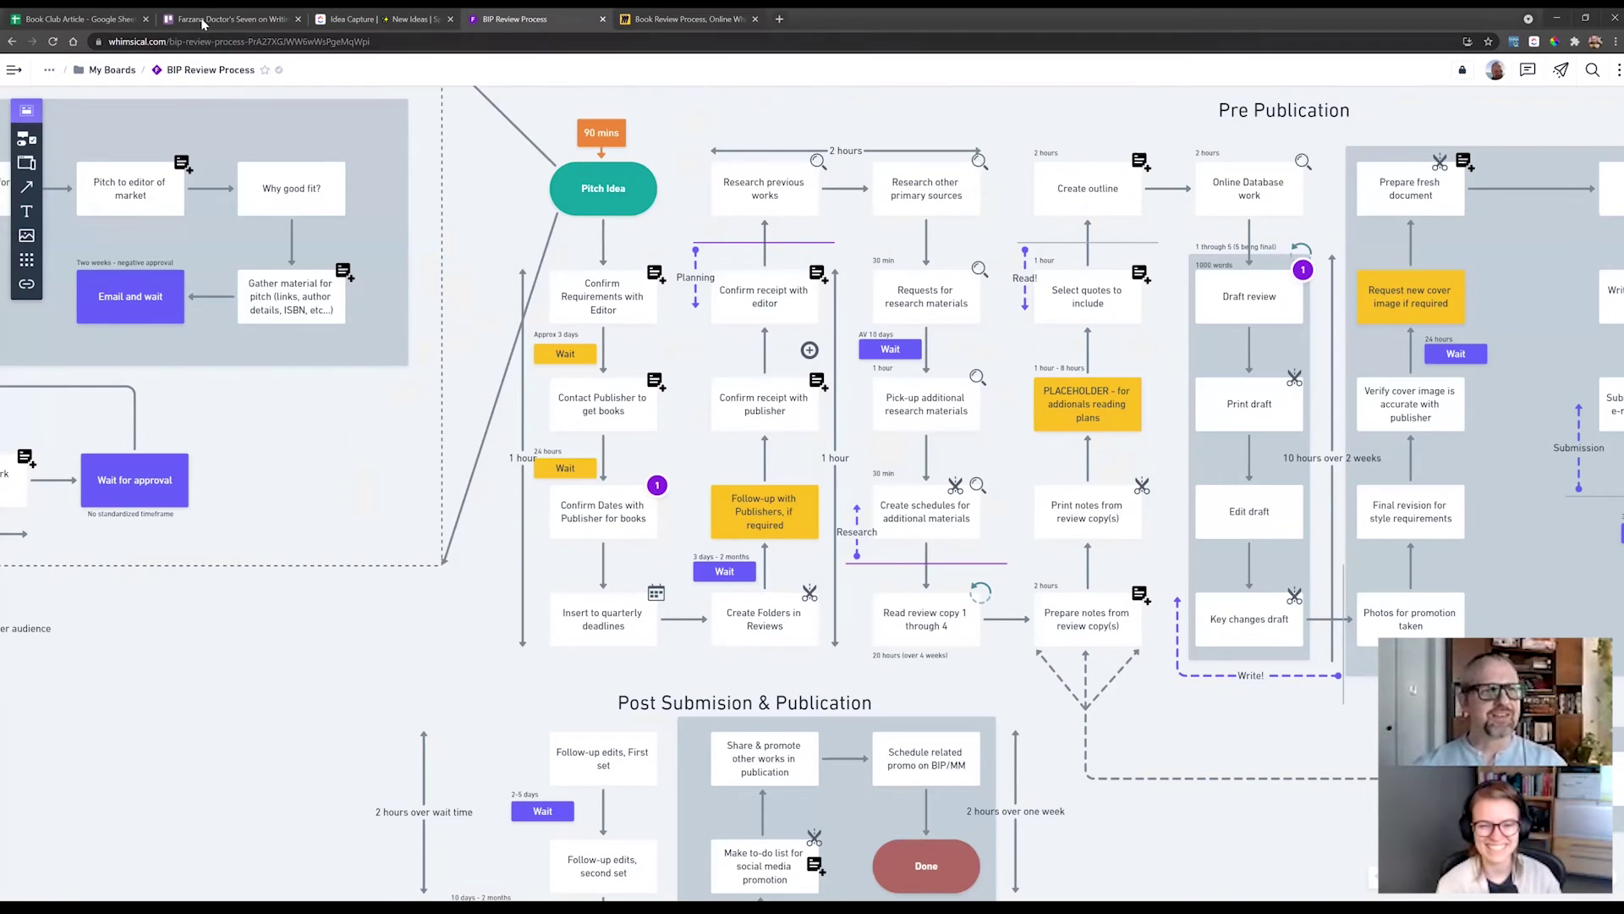
{"action": "left_click", "coordinate": [203, 22]}
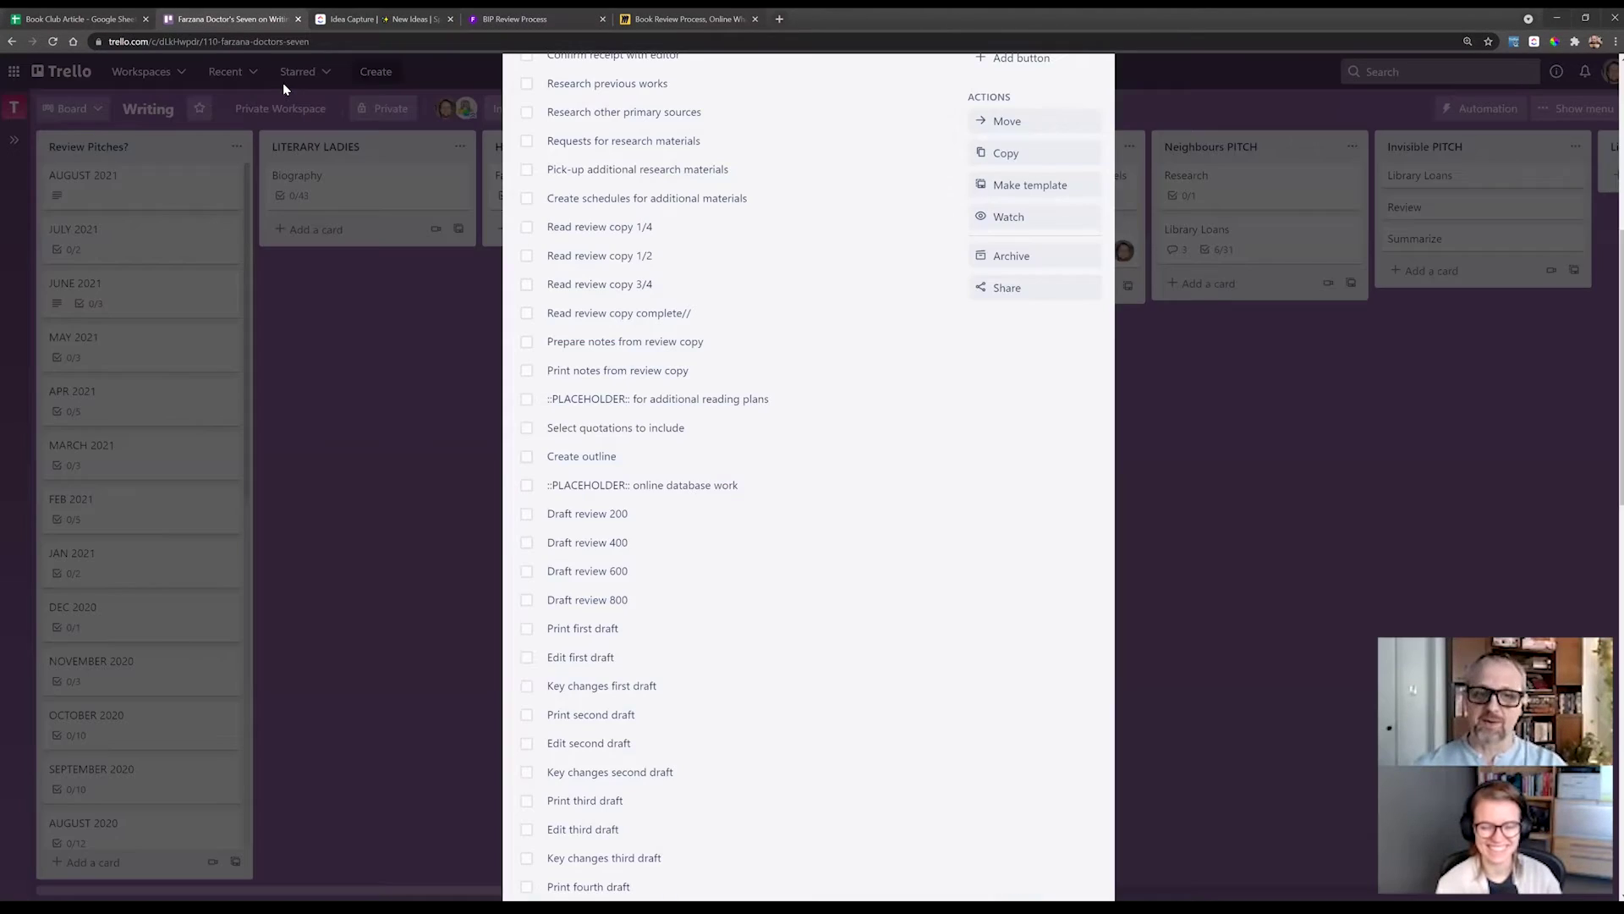
{"action": "left_click", "coordinate": [499, 21]}
{"action": "left_click", "coordinate": [687, 18]}
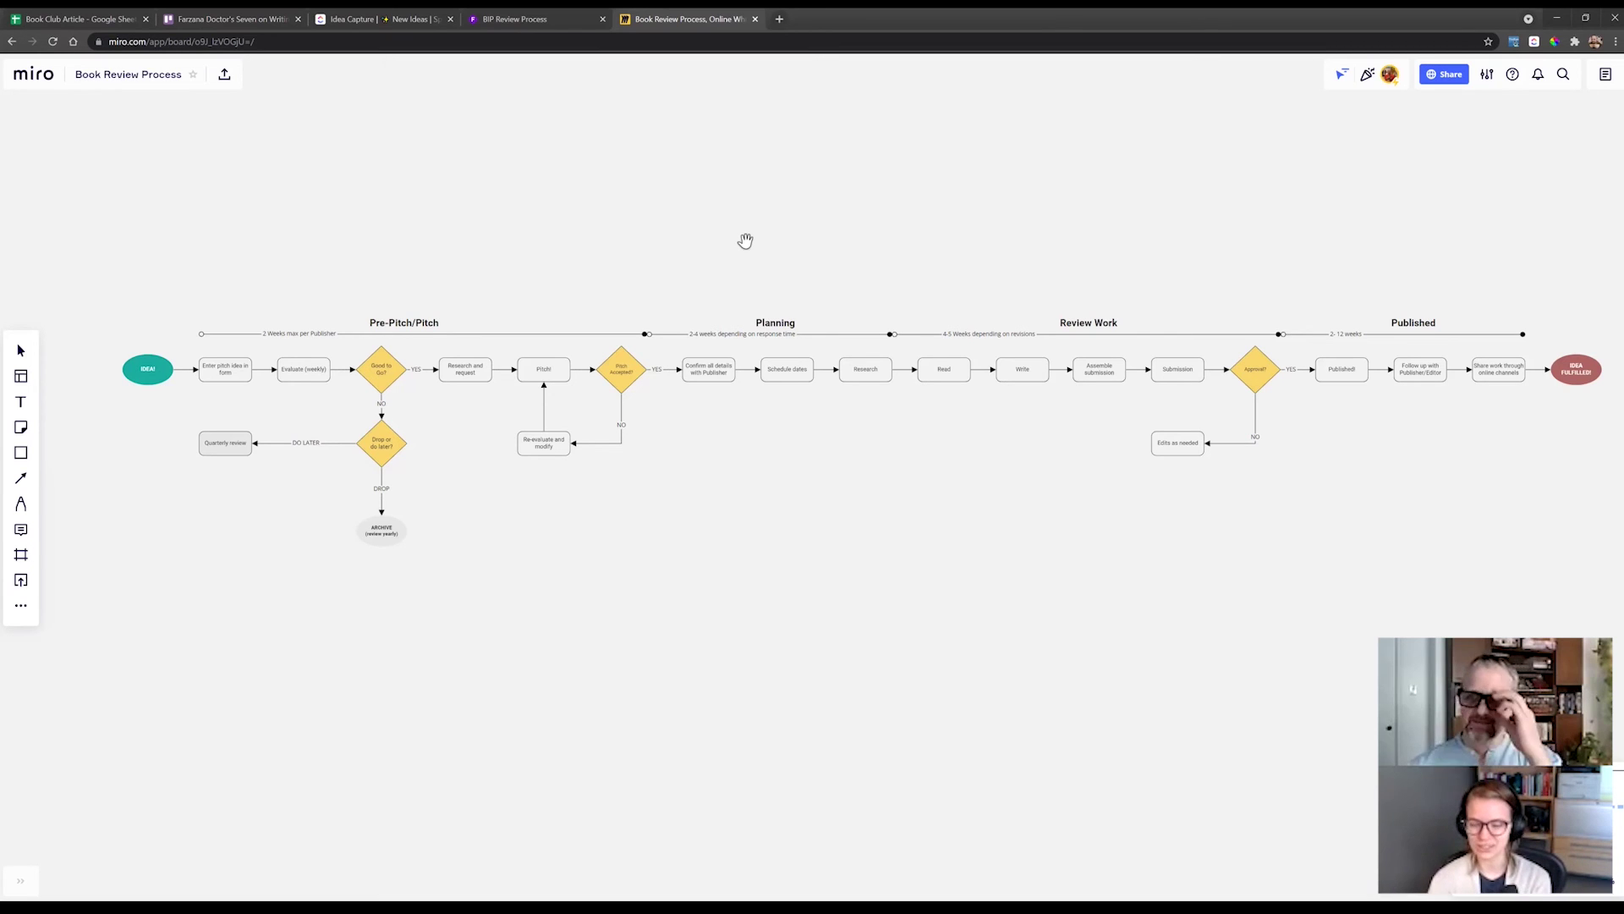
- Switch to the Idea Capture browser tab for ClickUp's idea-logging form
{"action": "left_click", "coordinate": [374, 21]}
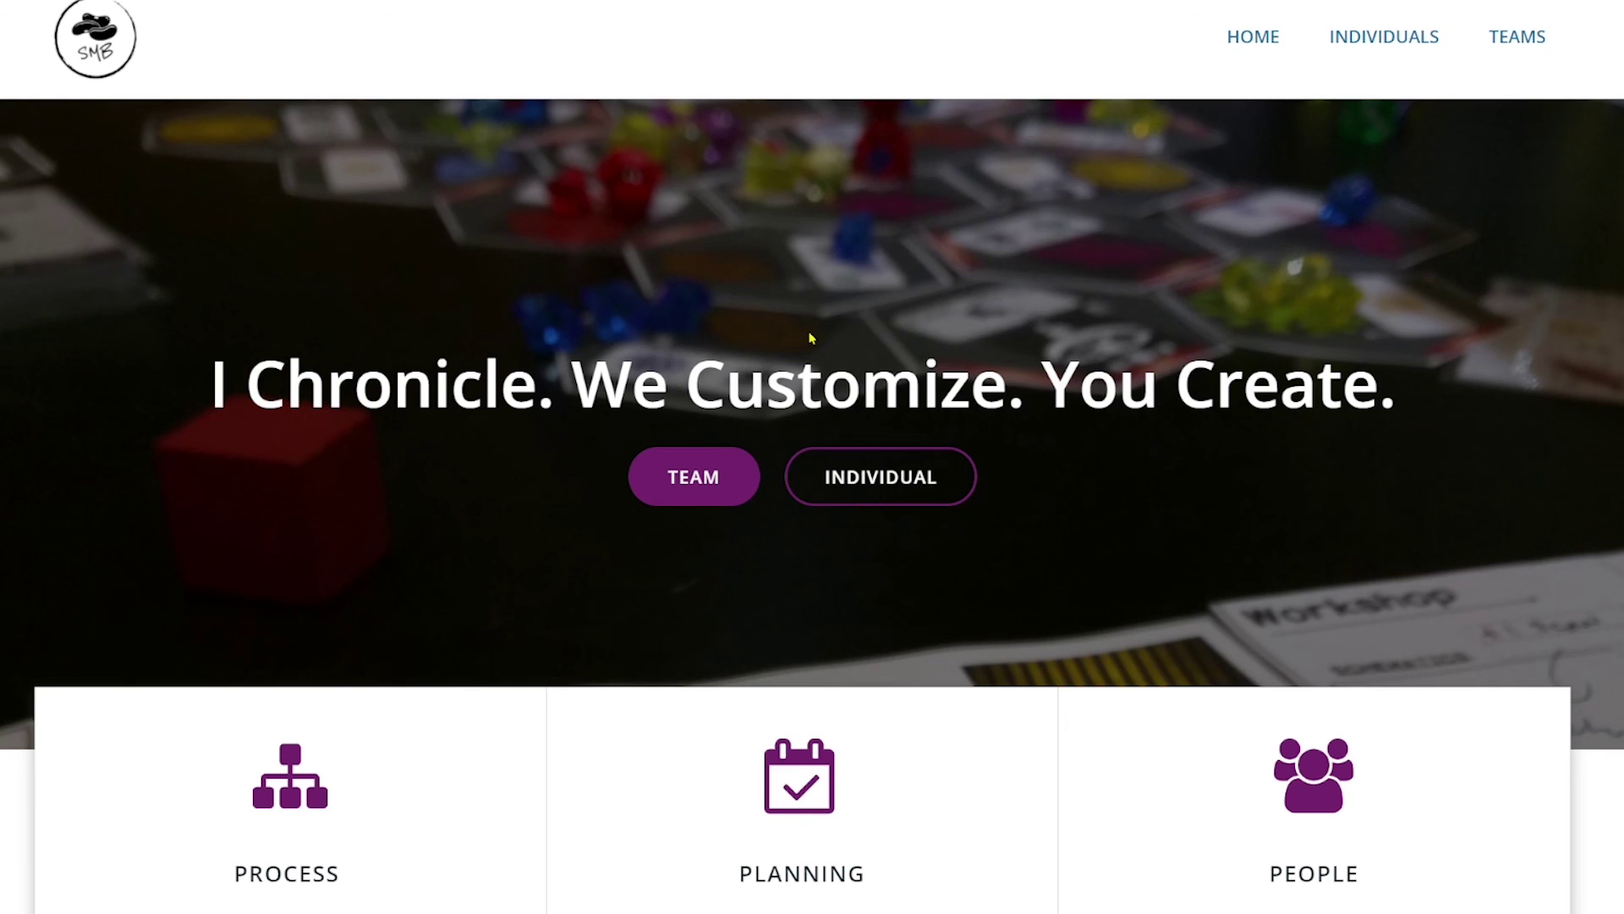
- Scroll the home page from the hero banner through each section to the Reach Out form
{"action": "scroll", "coordinate": [810, 338], "scroll_direction": "down", "scroll_amount": 10}
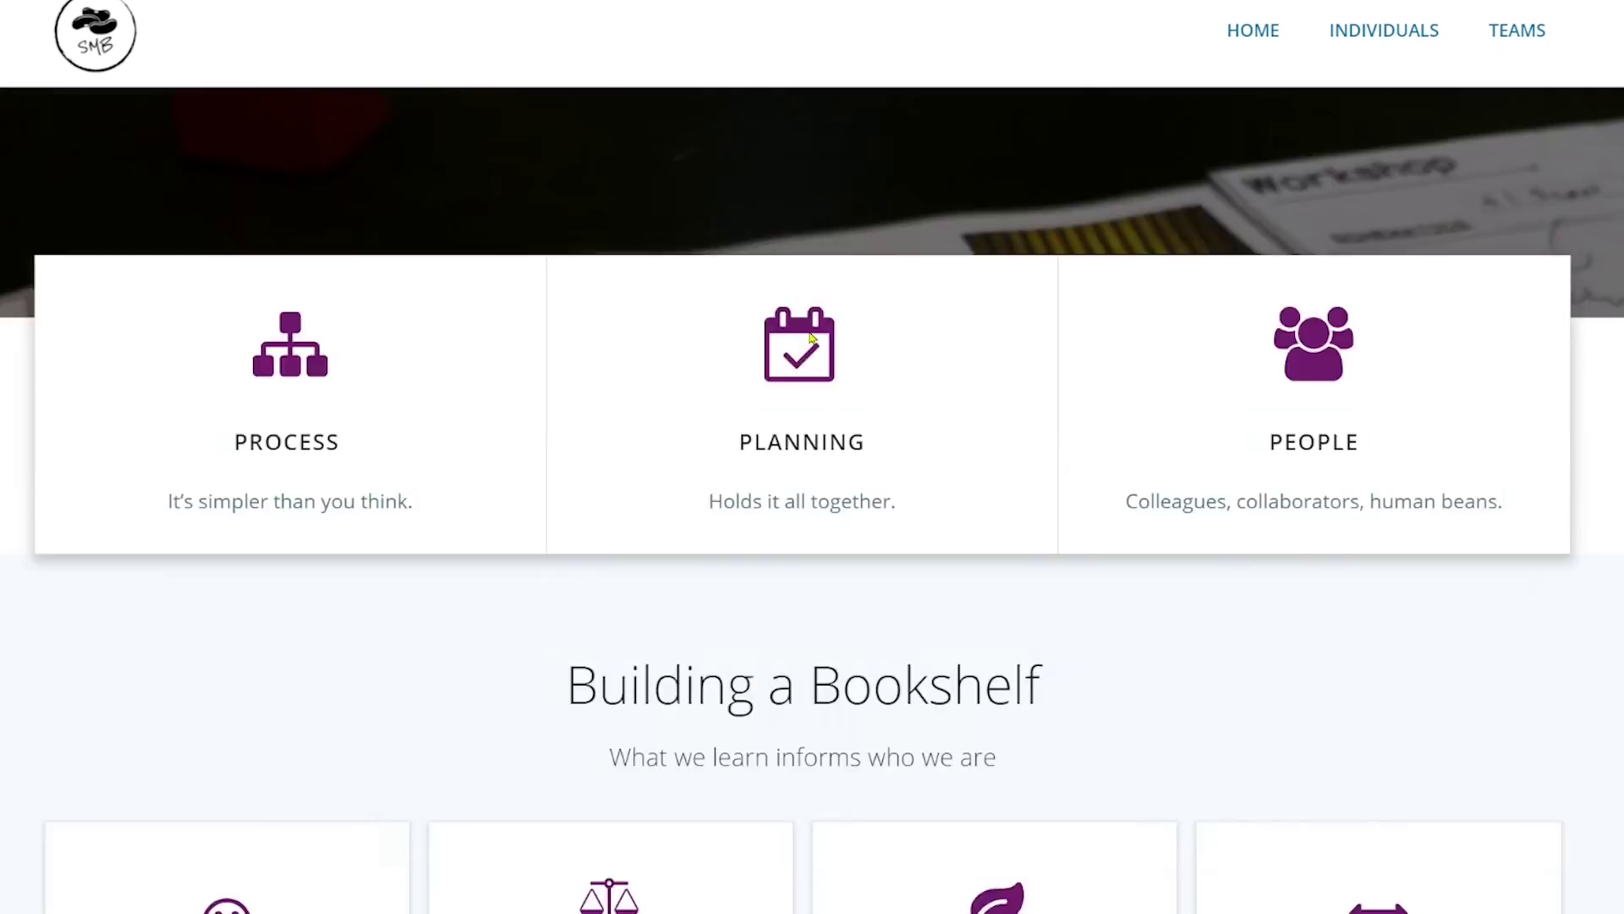
{"action": "scroll", "coordinate": [809, 337], "scroll_direction": "down", "scroll_amount": 15}
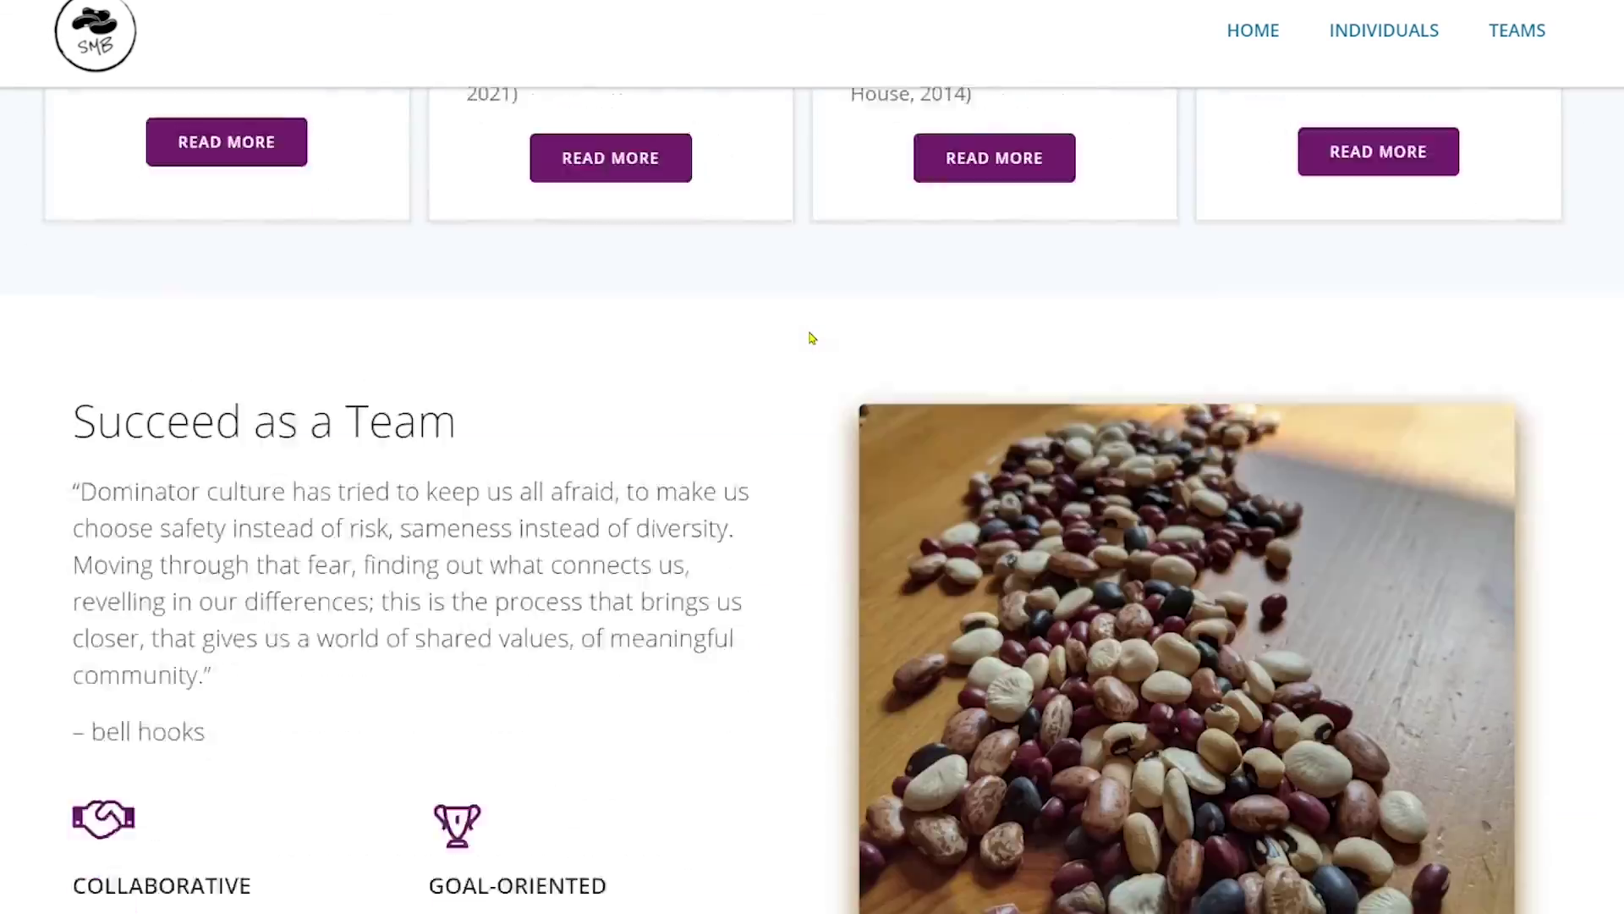
{"action": "scroll", "coordinate": [809, 337], "scroll_direction": "down", "scroll_amount": 15}
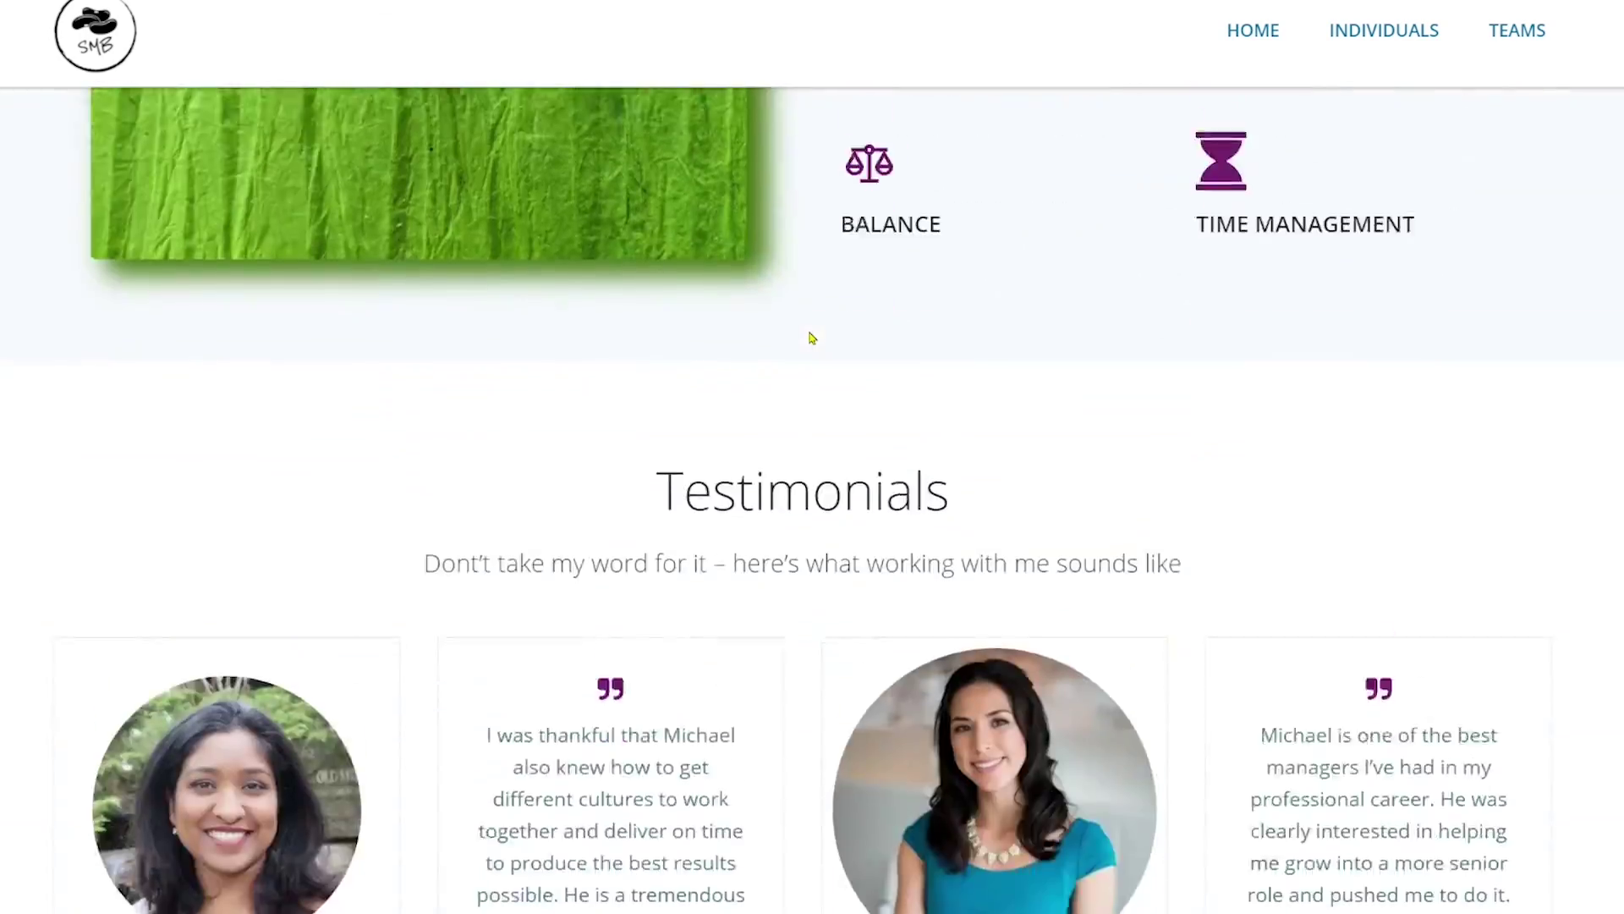
{"action": "scroll", "coordinate": [810, 338], "scroll_direction": "down", "scroll_amount": 15}
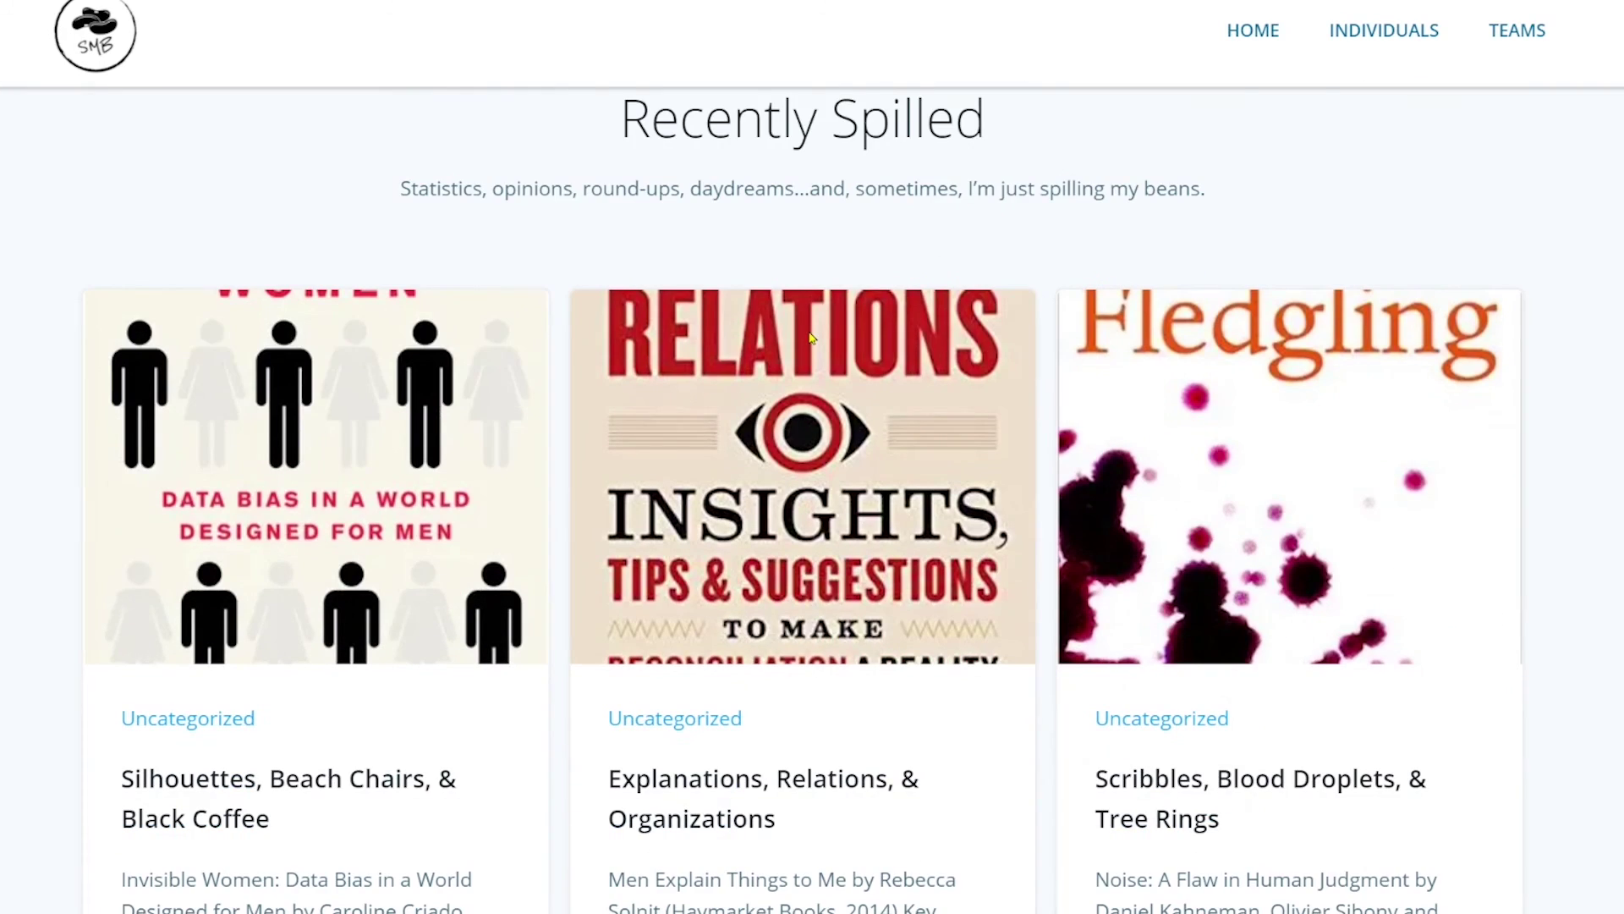
{"action": "scroll", "coordinate": [810, 338], "scroll_direction": "down", "scroll_amount": 10}
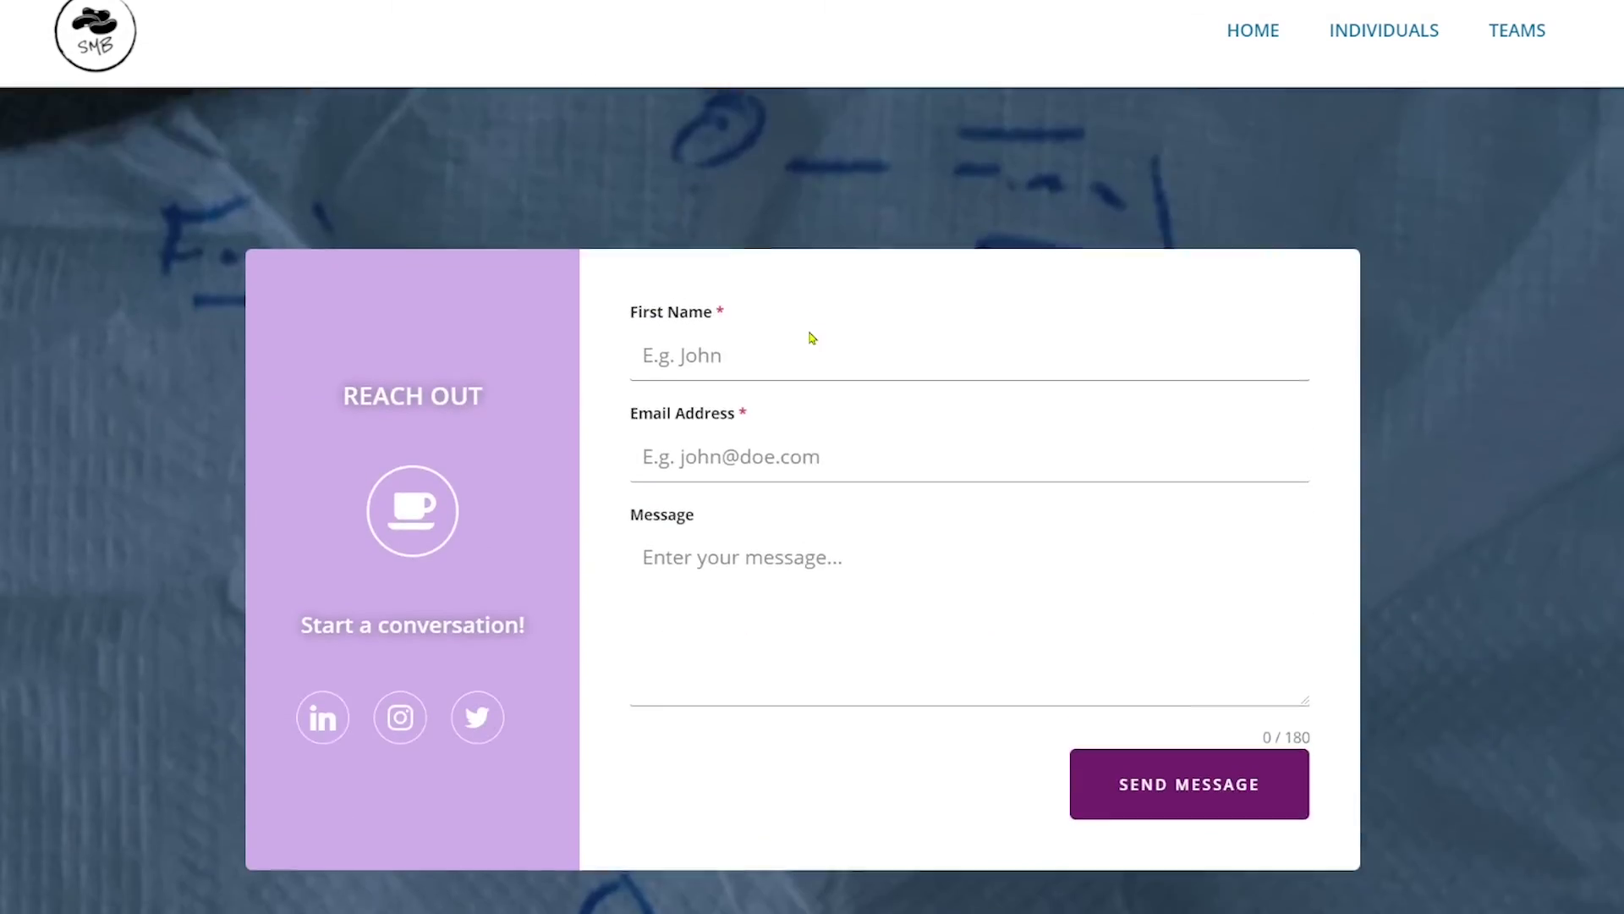